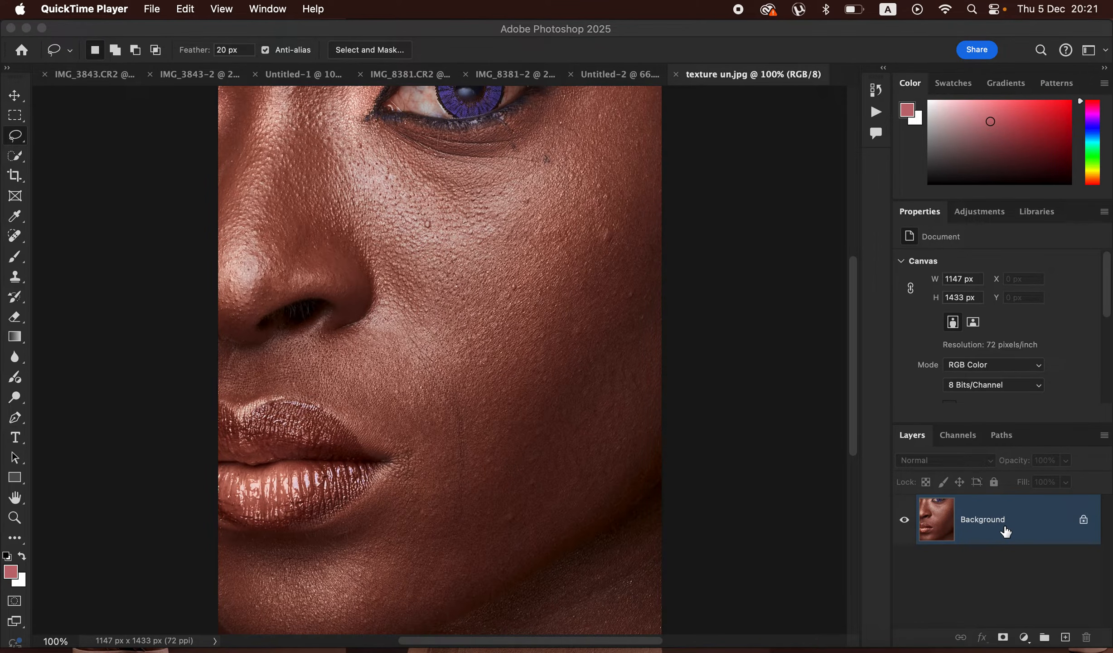
Duplicate the Background layer twice.
left_click(1004, 526)
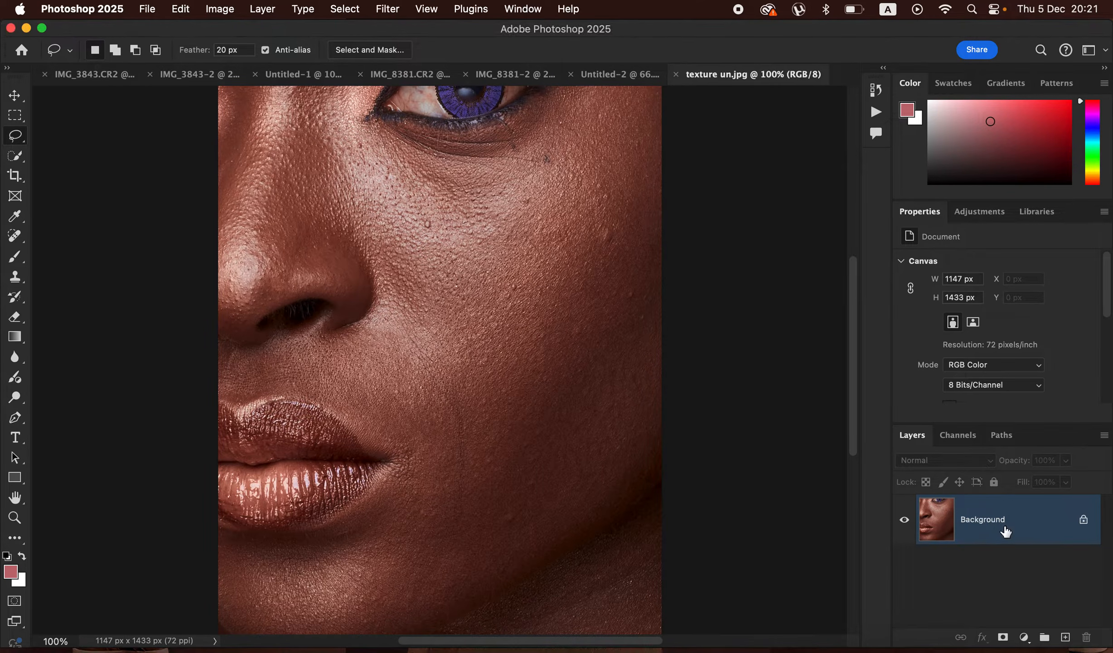
key("super+j")
key("super+j")
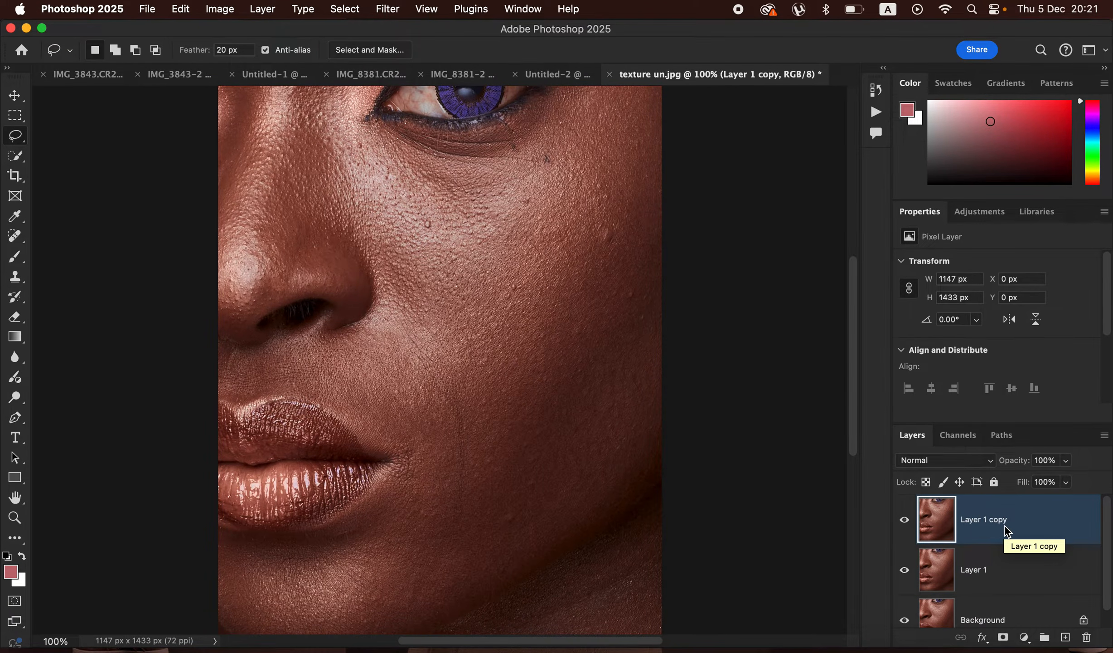
Rename the lower duplicate layer LOW and the upper duplicate layer HIGH.
double_click(971, 568)
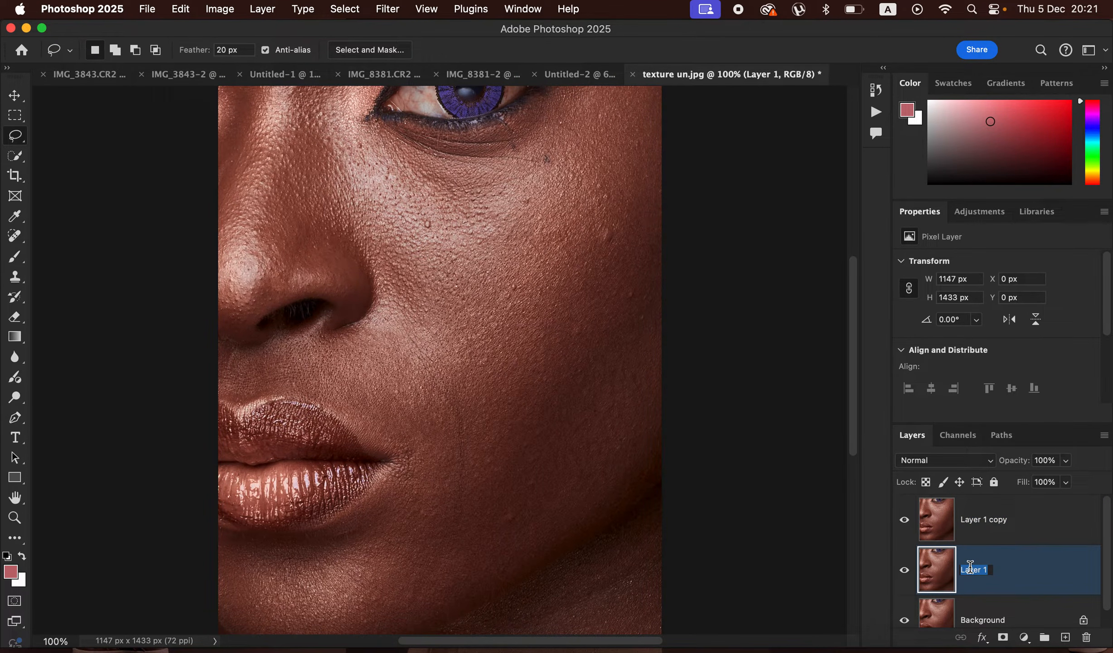
type("lo")
key("BackSpace")
key("BackSpace")
type("LOW")
key("Return")
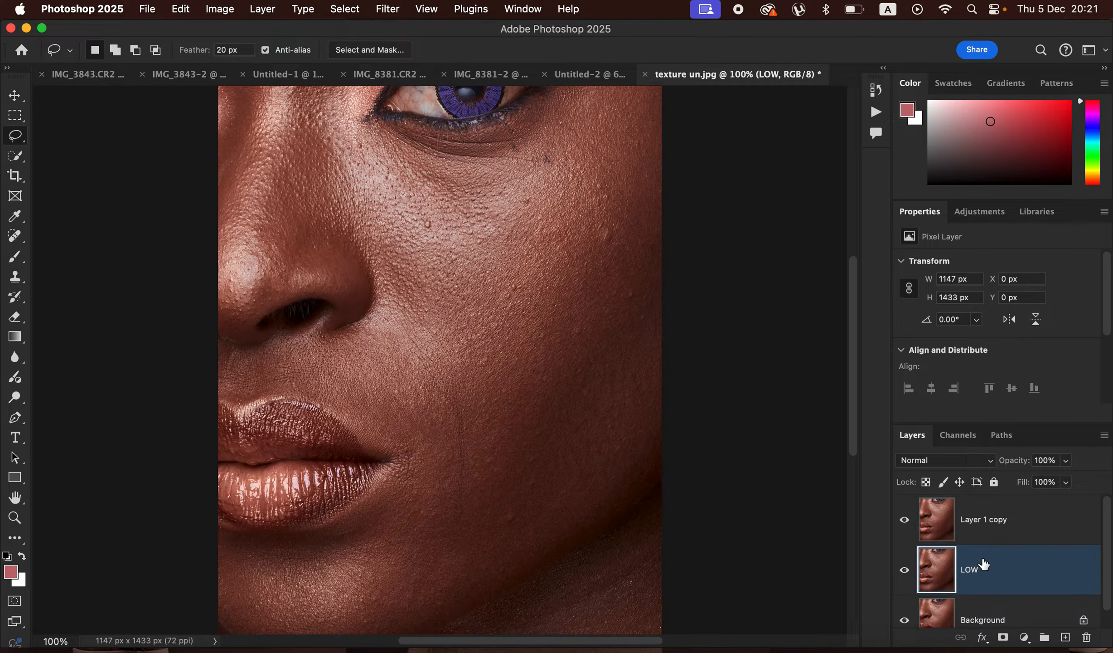
double_click(980, 520)
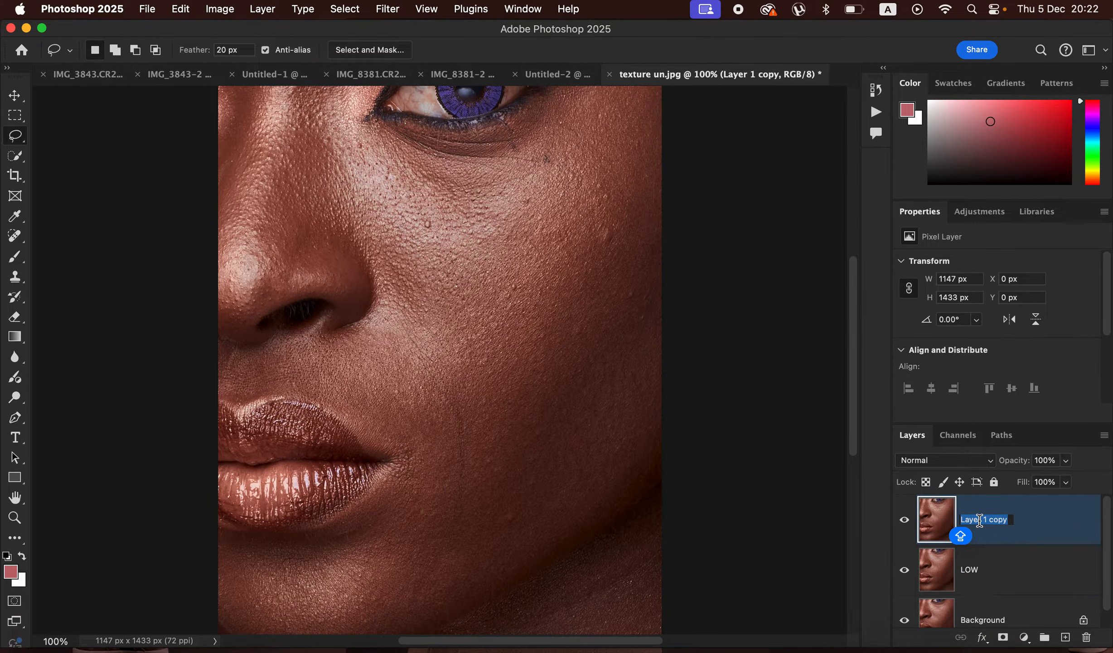
type("HIGH")
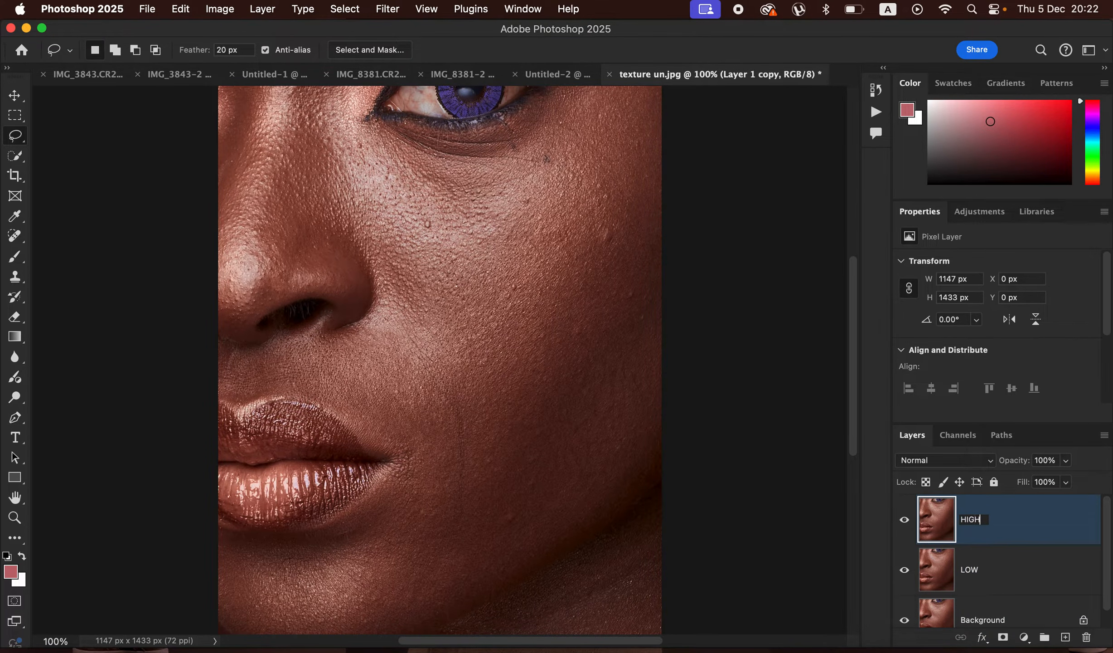
key("Return")
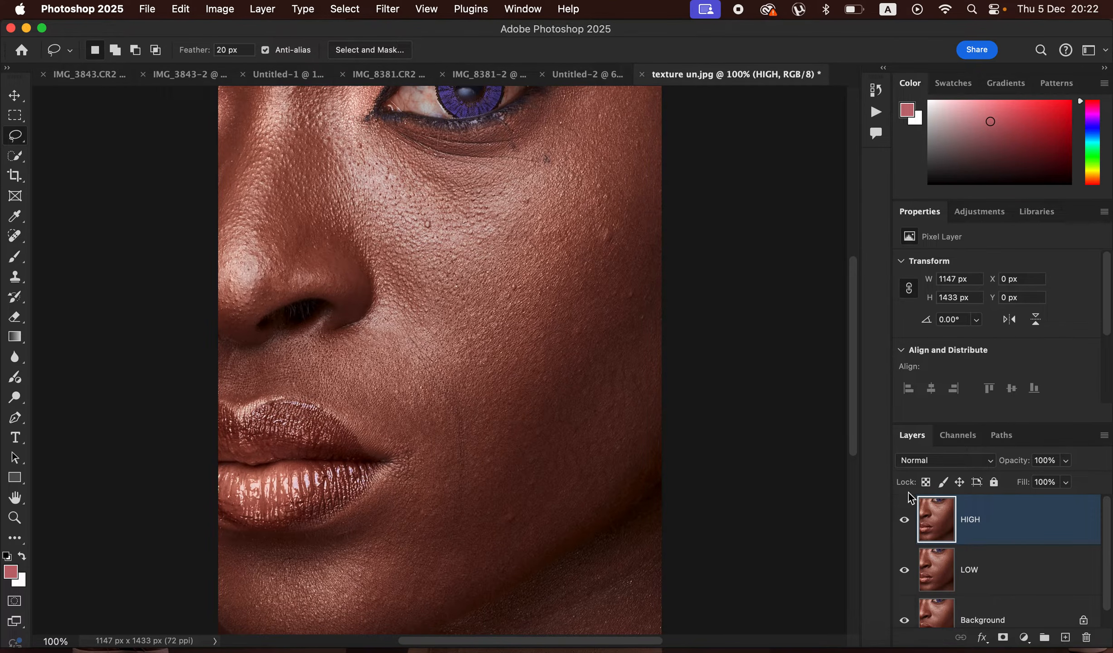
Hide the HIGH layer and start a Gaussian Blur on the LOW layer with the radius at 0.1 pixels.
left_click(904, 522)
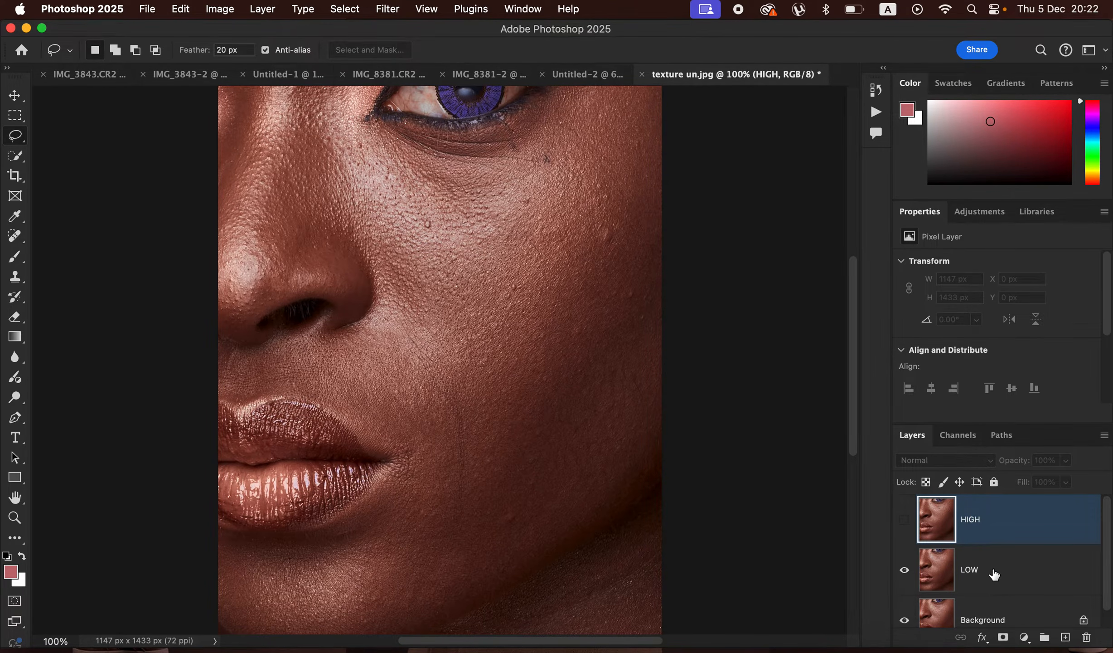
left_click(992, 573)
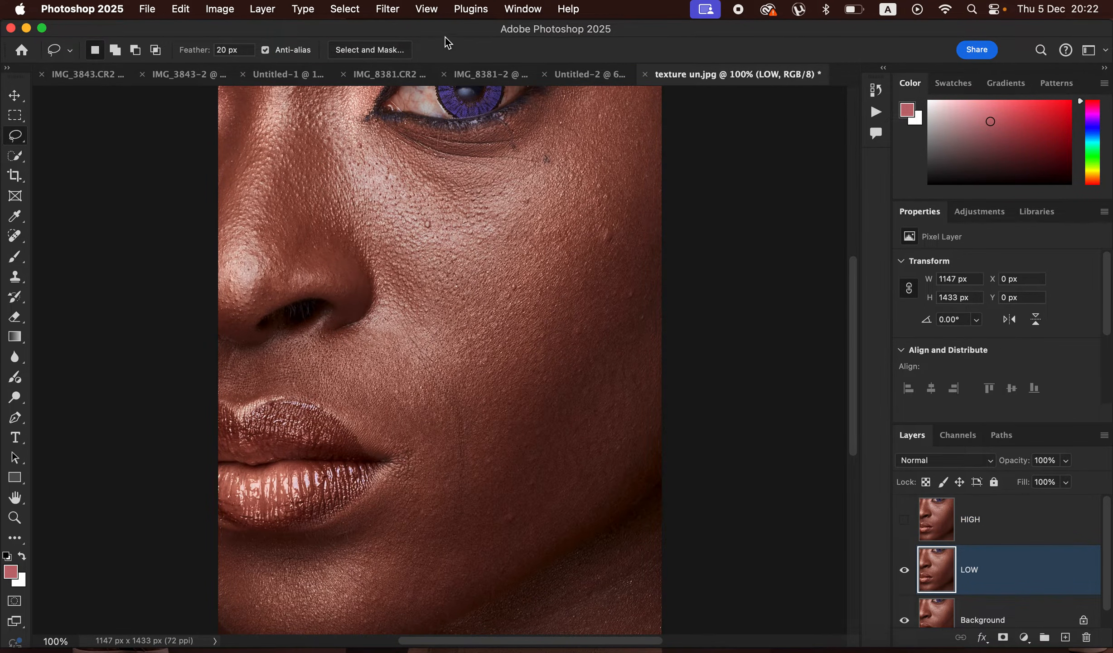
left_click(392, 11)
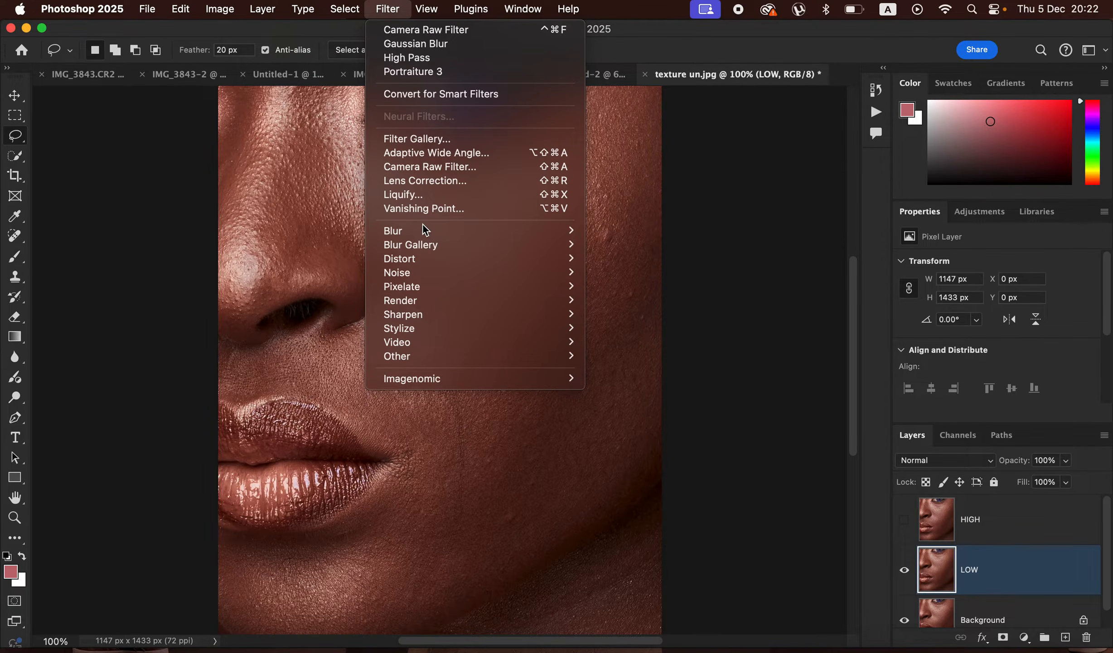
mouse_move(489, 229)
left_click(652, 286)
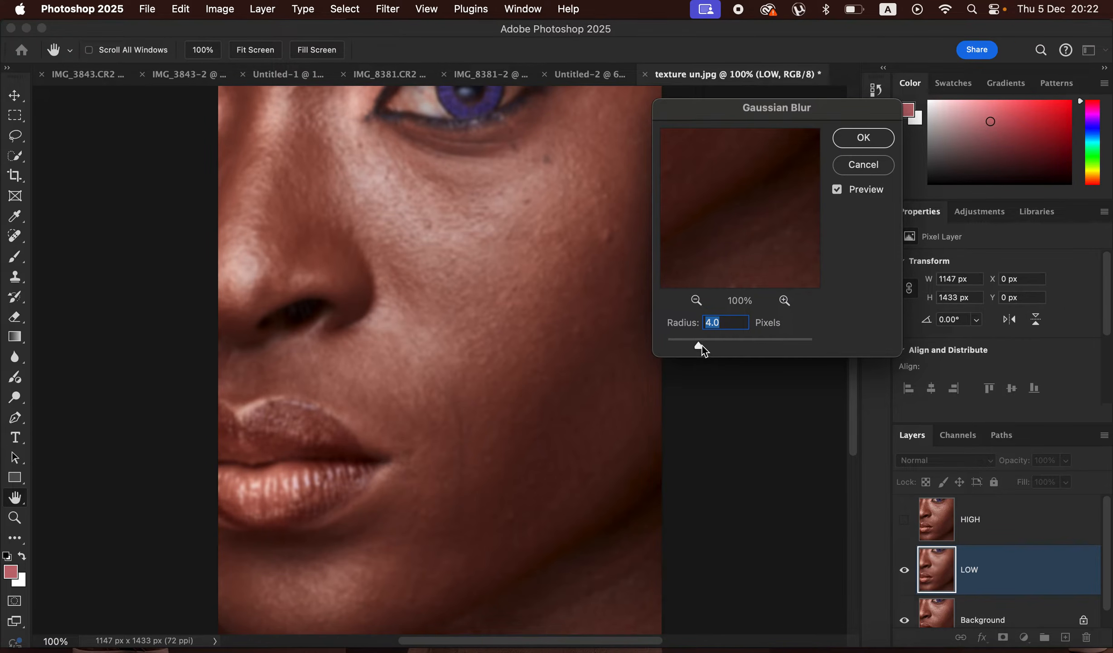
left_click_drag(699, 344, 599, 350)
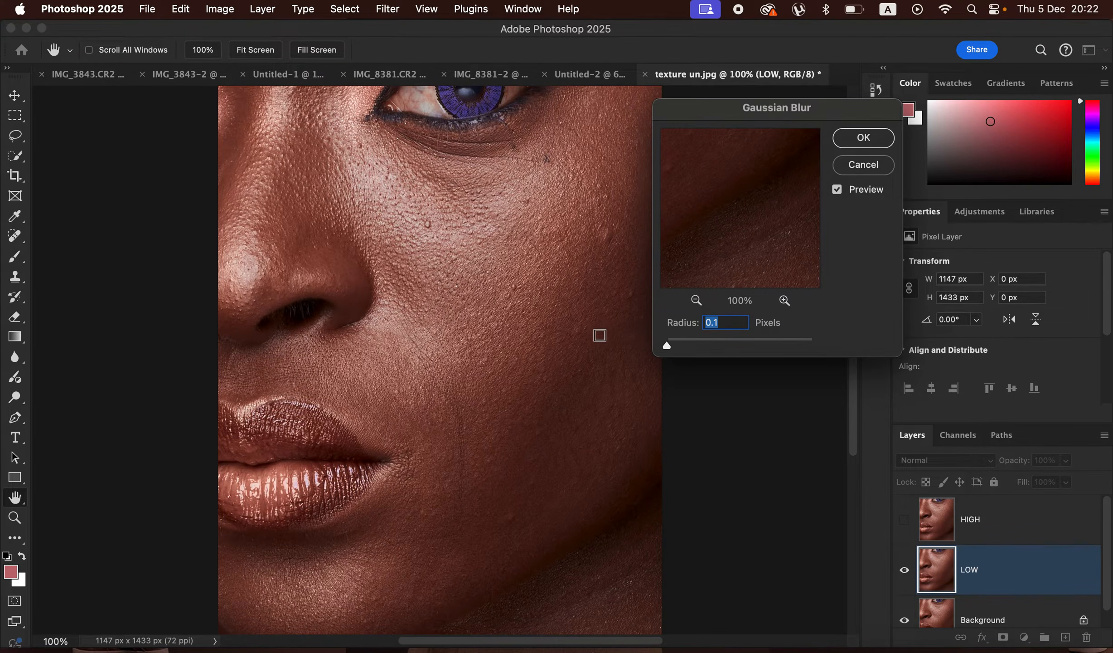
Examine the skin texture of the cheek below the eye in the Gaussian Blur preview.
left_click_drag(761, 114, 782, 128)
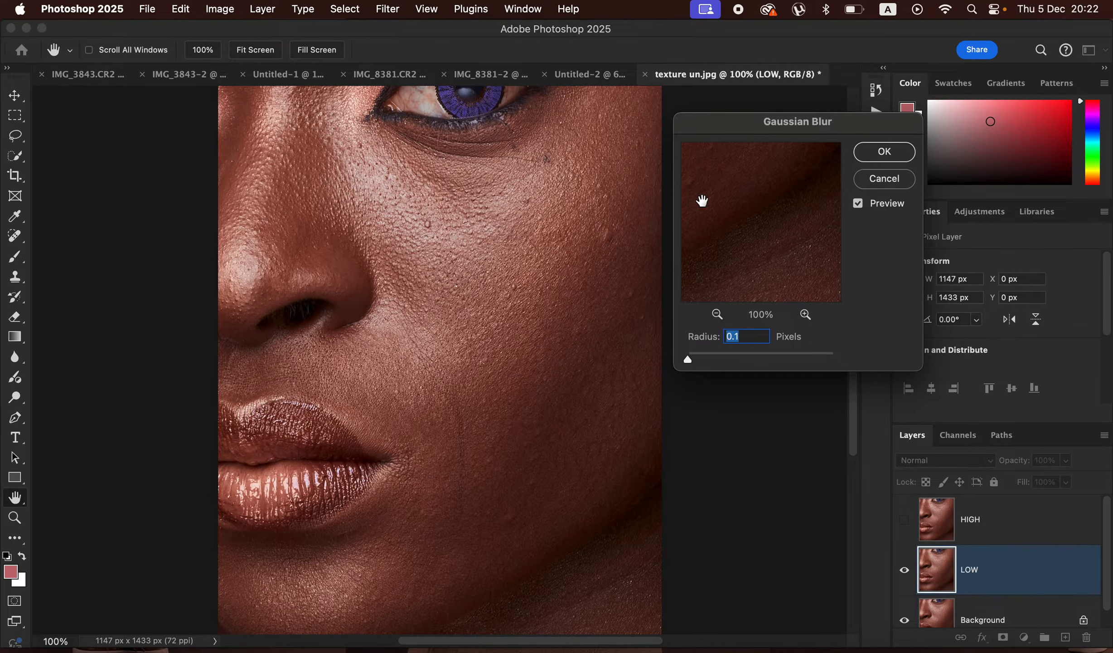
left_click_drag(775, 127, 757, 123)
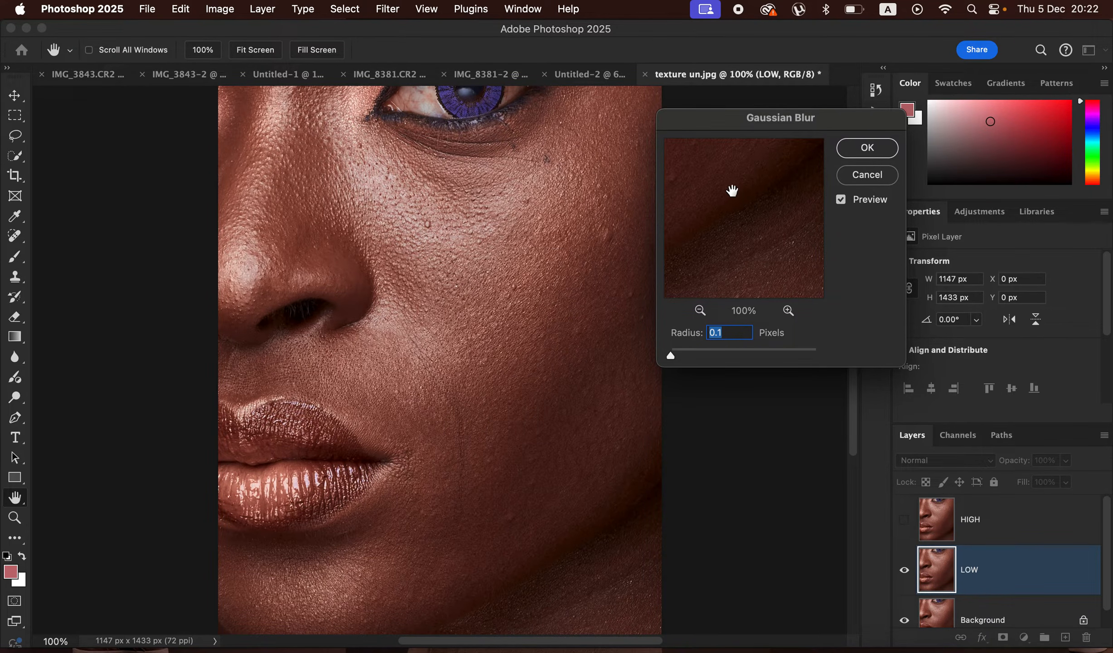
mouse_move(728, 194)
left_mouse_down()
mouse_move(771, 263)
mouse_move(725, 176)
left_mouse_up()
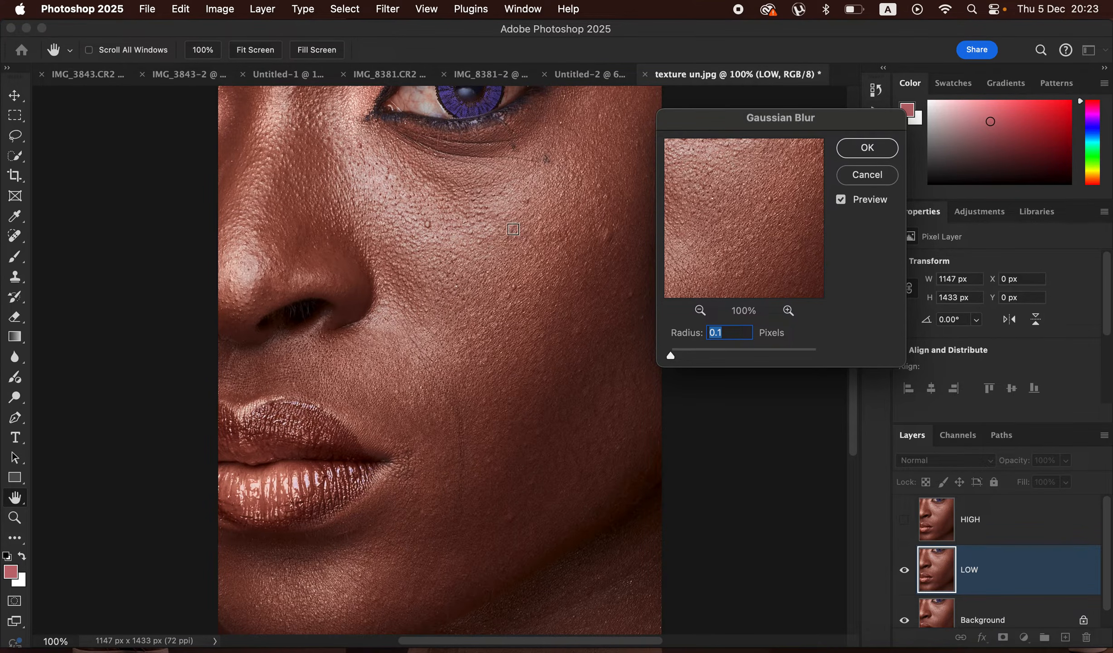
left_click(455, 218)
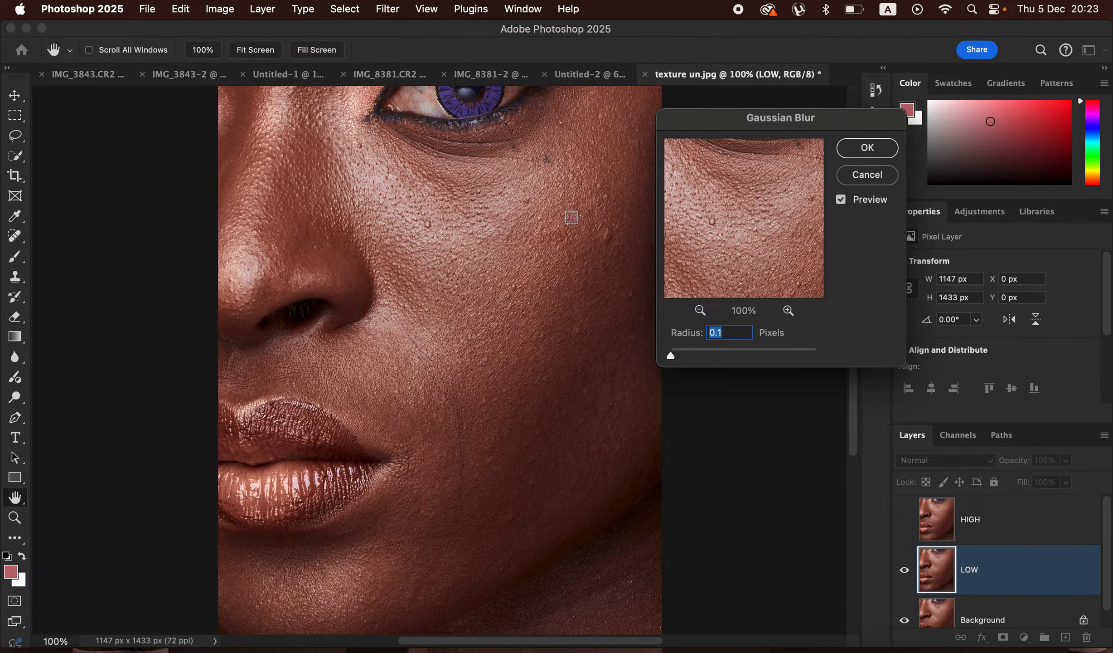
left_click_drag(725, 220, 745, 188)
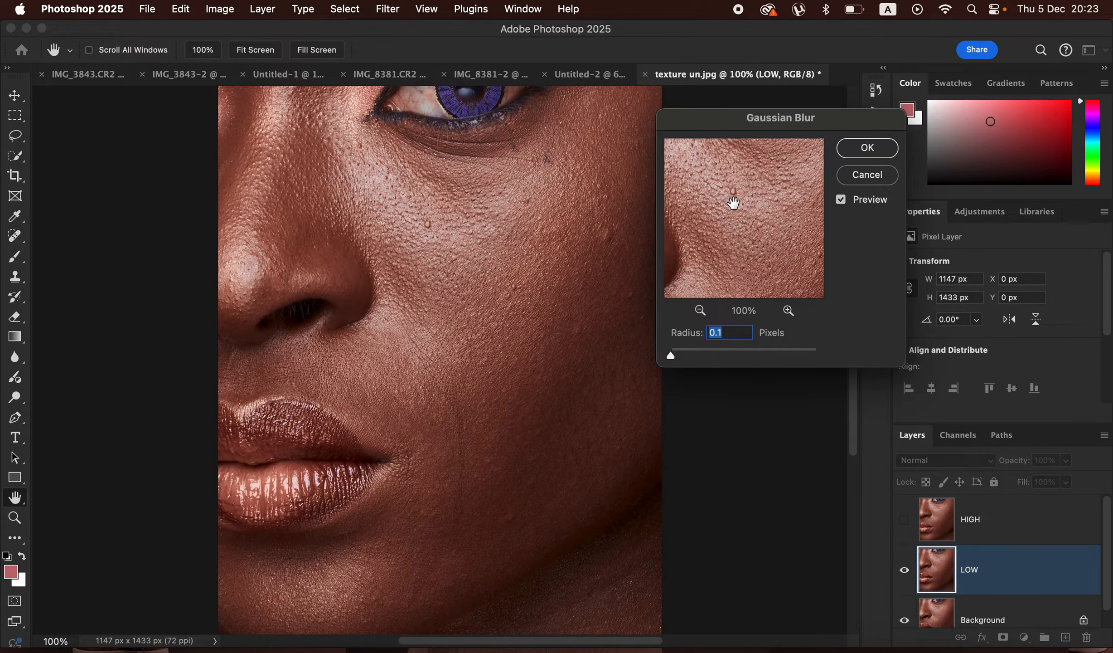
left_click(512, 188)
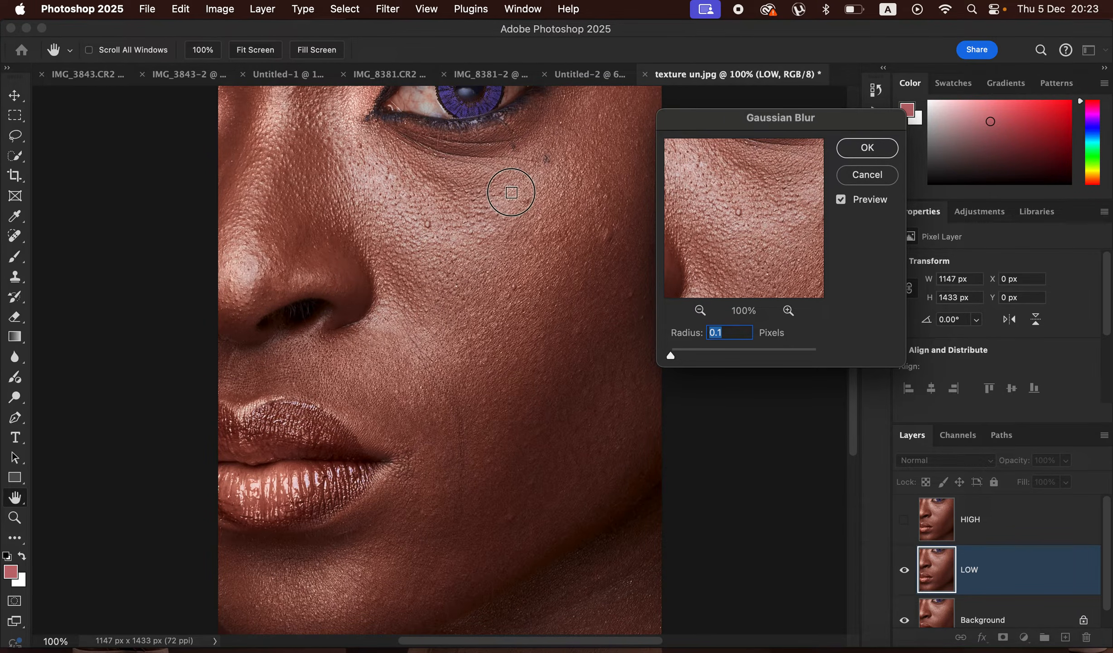
left_click(329, 171)
left_click(449, 226)
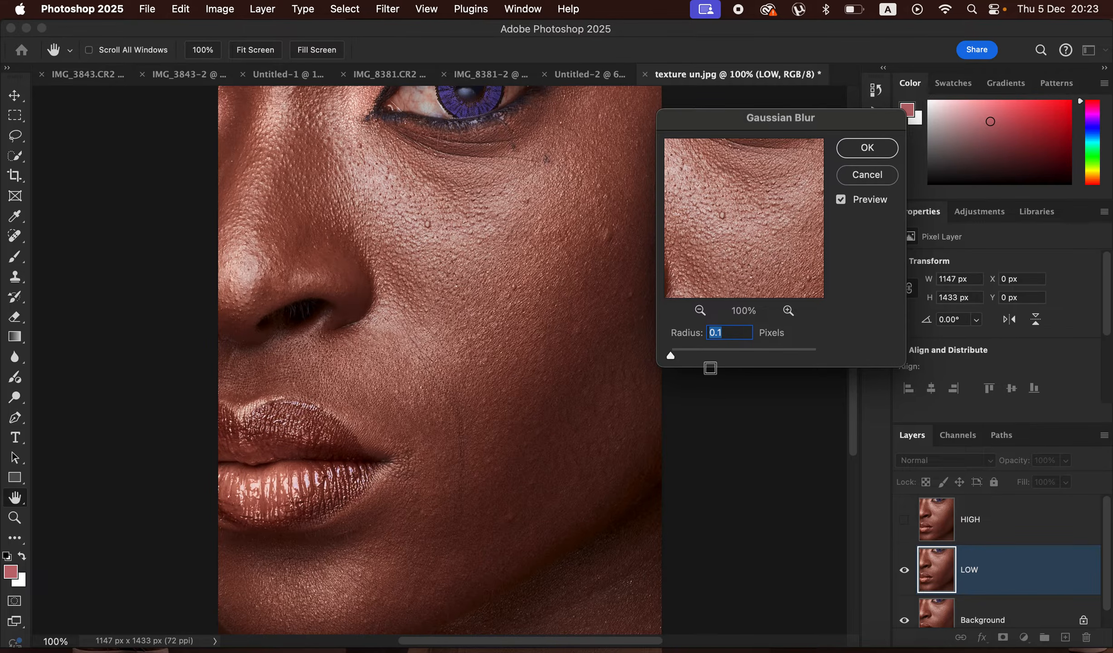
Raise the Gaussian Blur radius to 7.0 pixels and apply the blur to the LOW layer.
left_click_drag(673, 356, 687, 355)
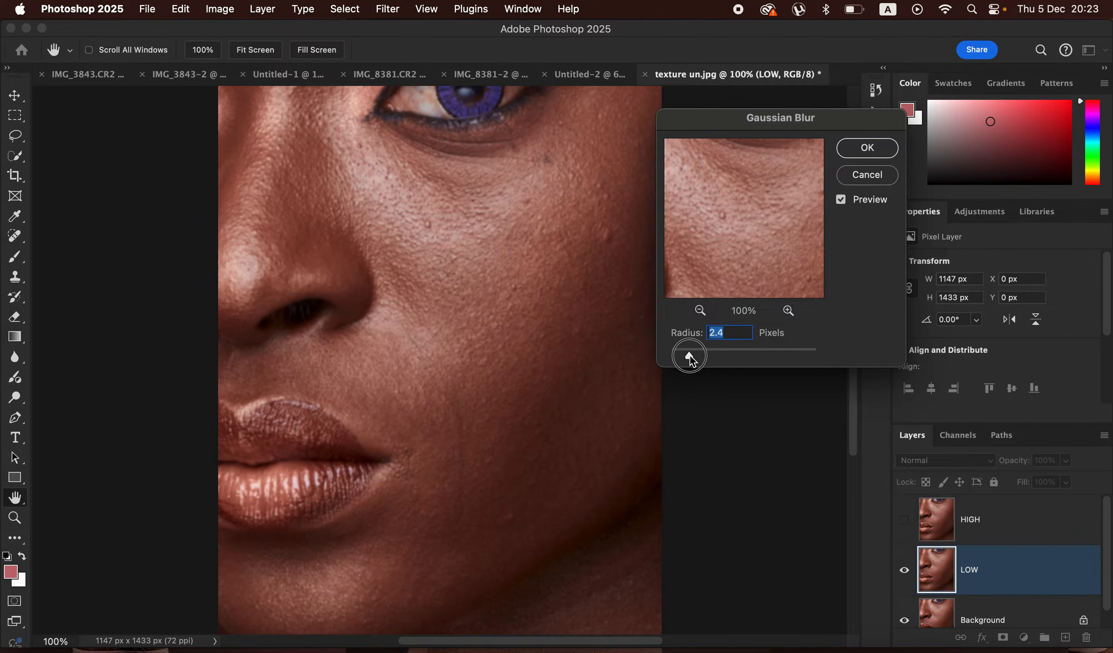
left_click_drag(690, 357, 698, 355)
left_click(700, 355)
left_click_drag(701, 357, 705, 358)
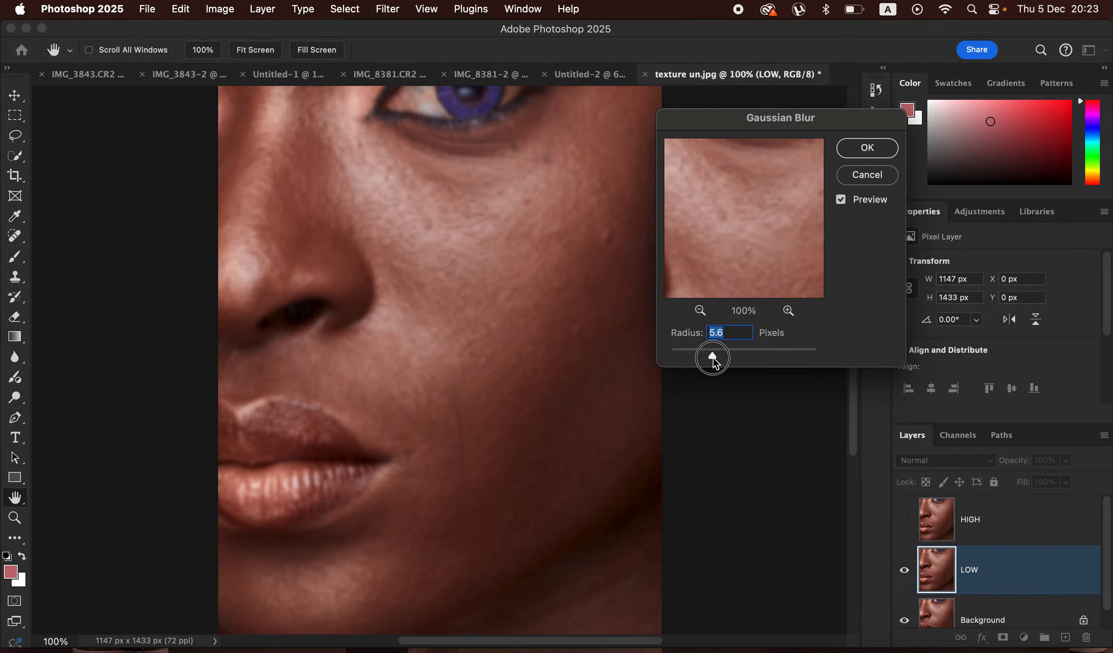
left_click_drag(716, 360, 717, 362)
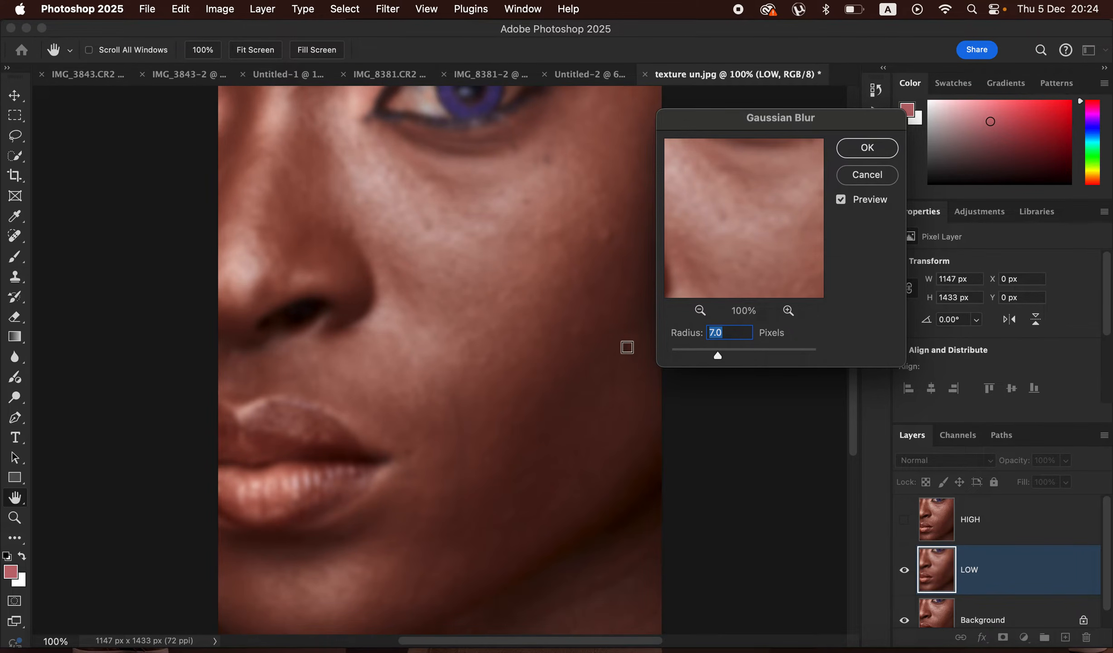
mouse_move(739, 208)
left_mouse_down()
mouse_move(743, 186)
mouse_move(753, 226)
mouse_move(736, 230)
mouse_move(758, 197)
mouse_move(755, 211)
mouse_move(731, 203)
mouse_move(753, 221)
left_mouse_up()
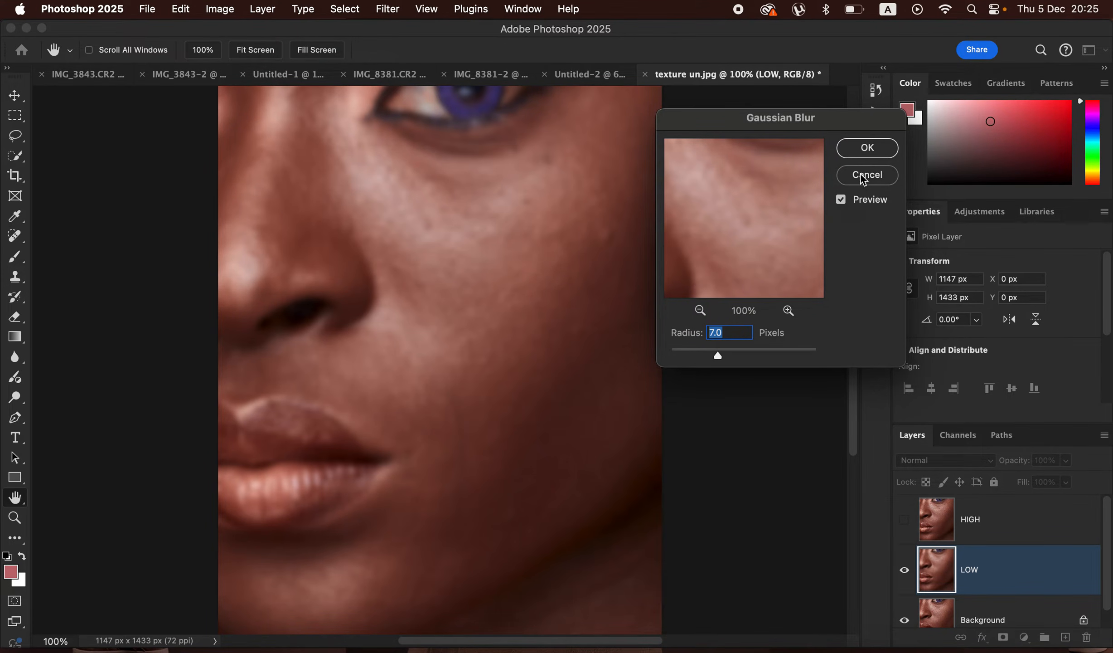
left_click(864, 147)
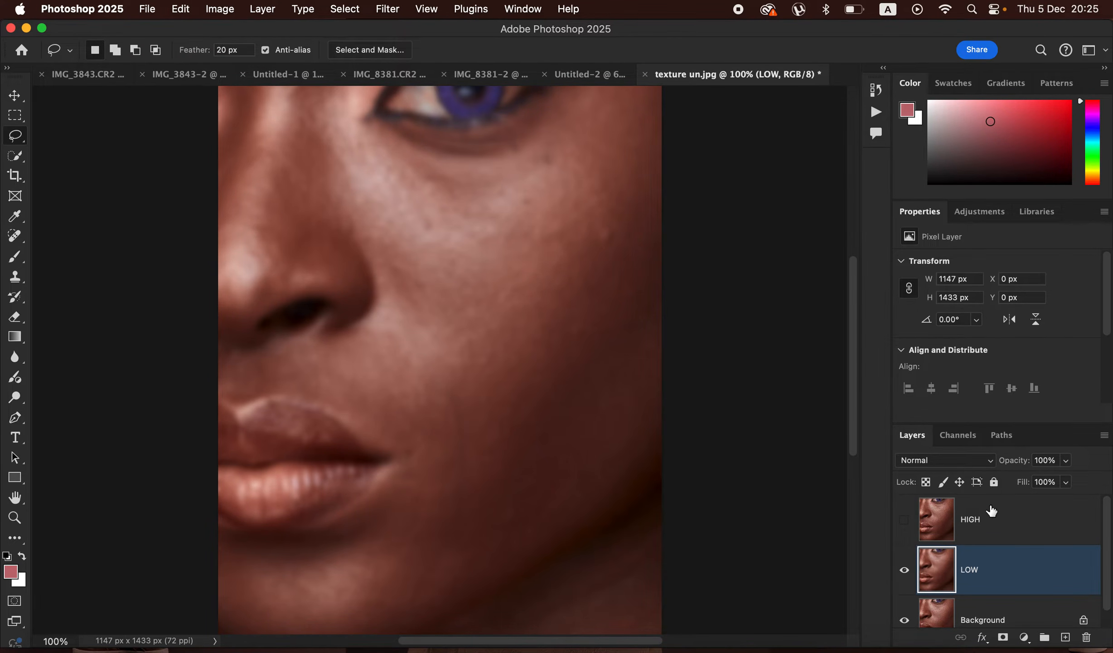
Show the HIGH layer and use Apply Image on it with LOW as source layer, Subtract blending, scale 2 and offset 128.
left_click(997, 527)
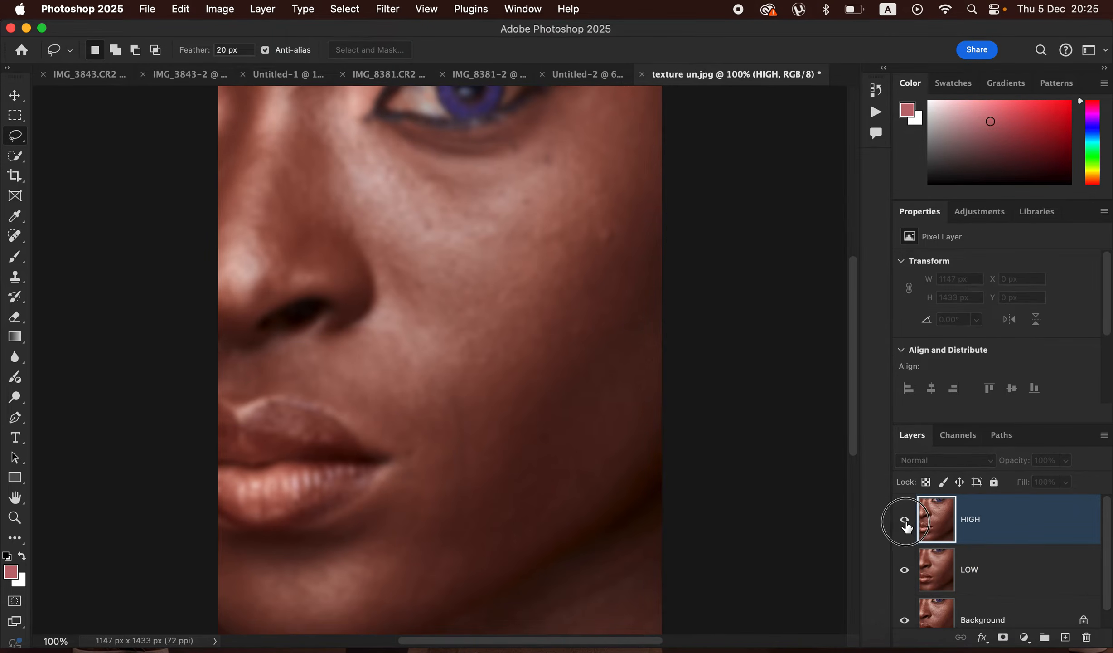
left_click(905, 521)
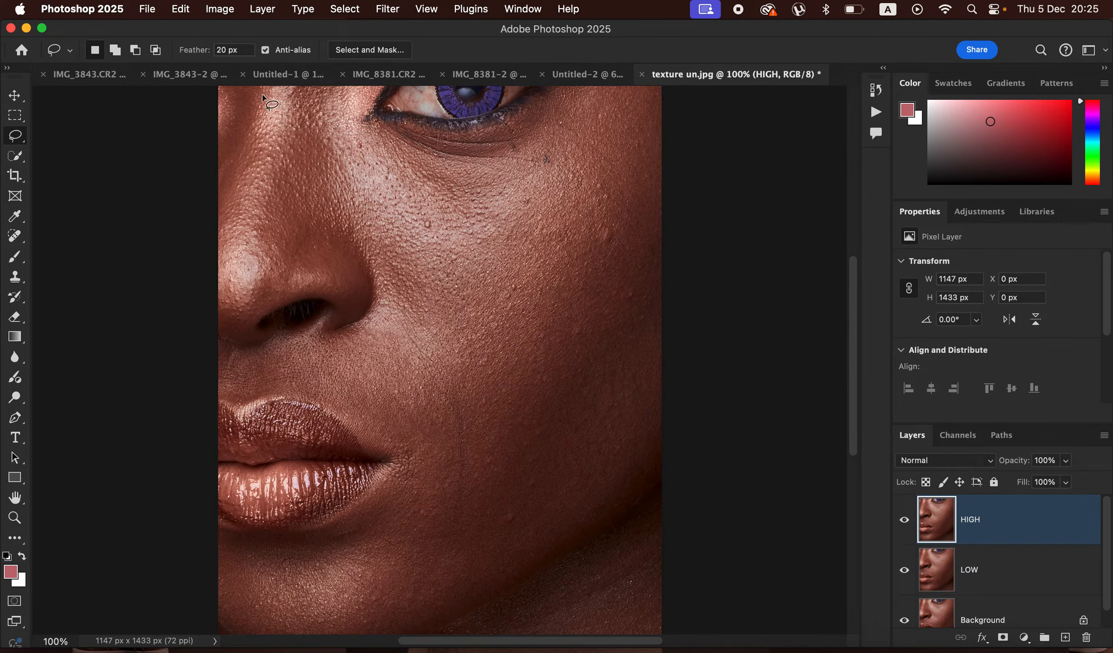
left_click(220, 10)
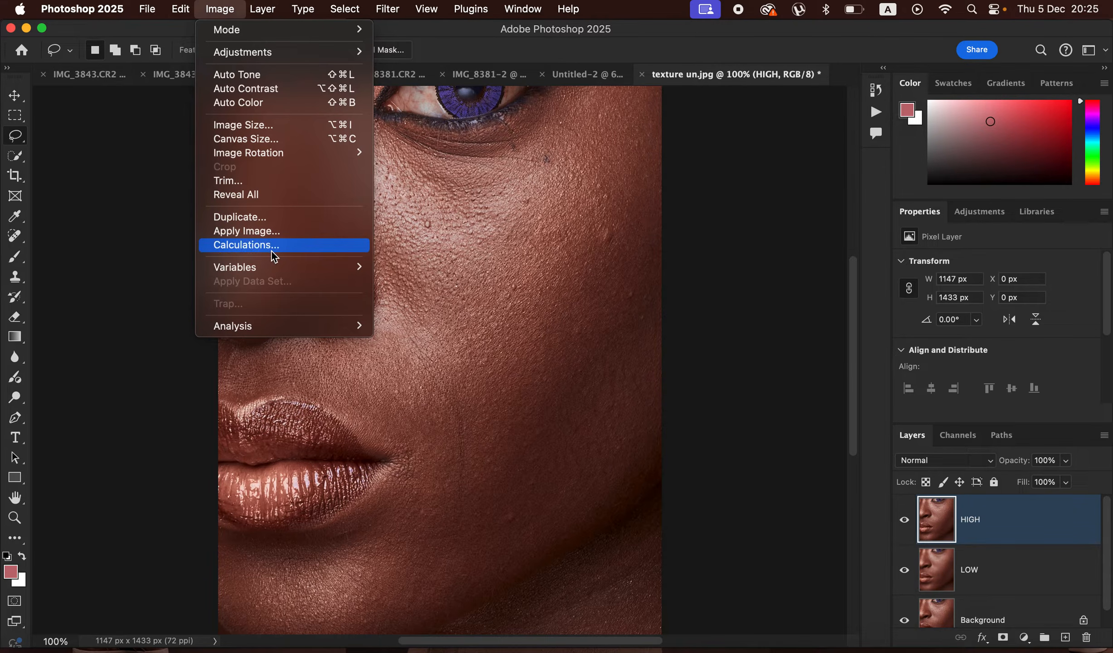
left_click(267, 232)
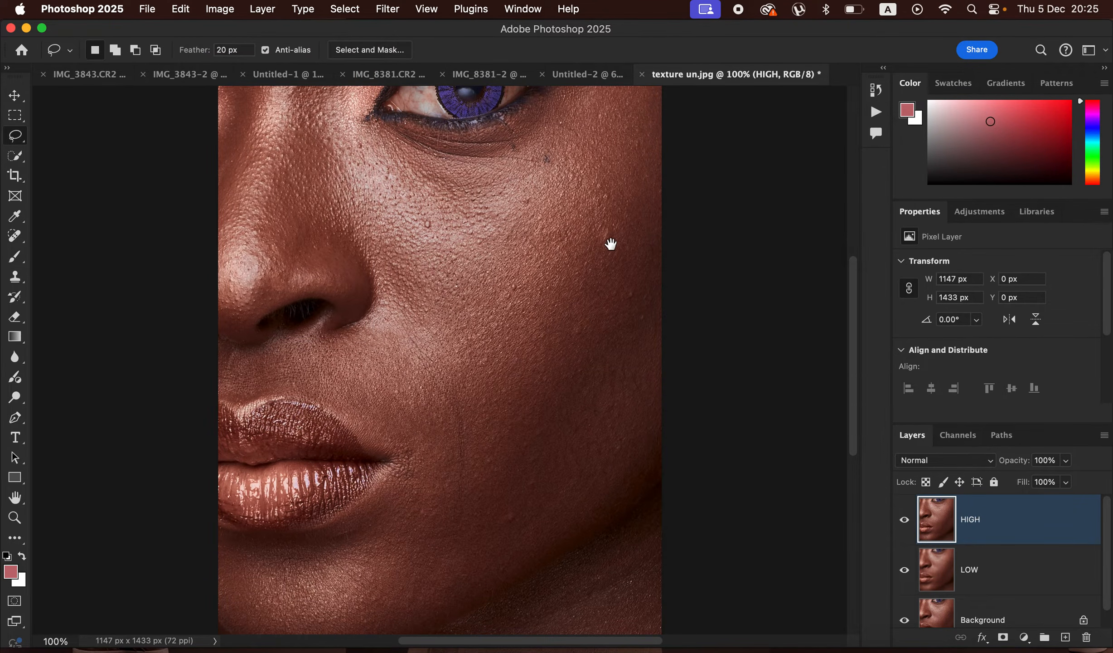
left_click(675, 191)
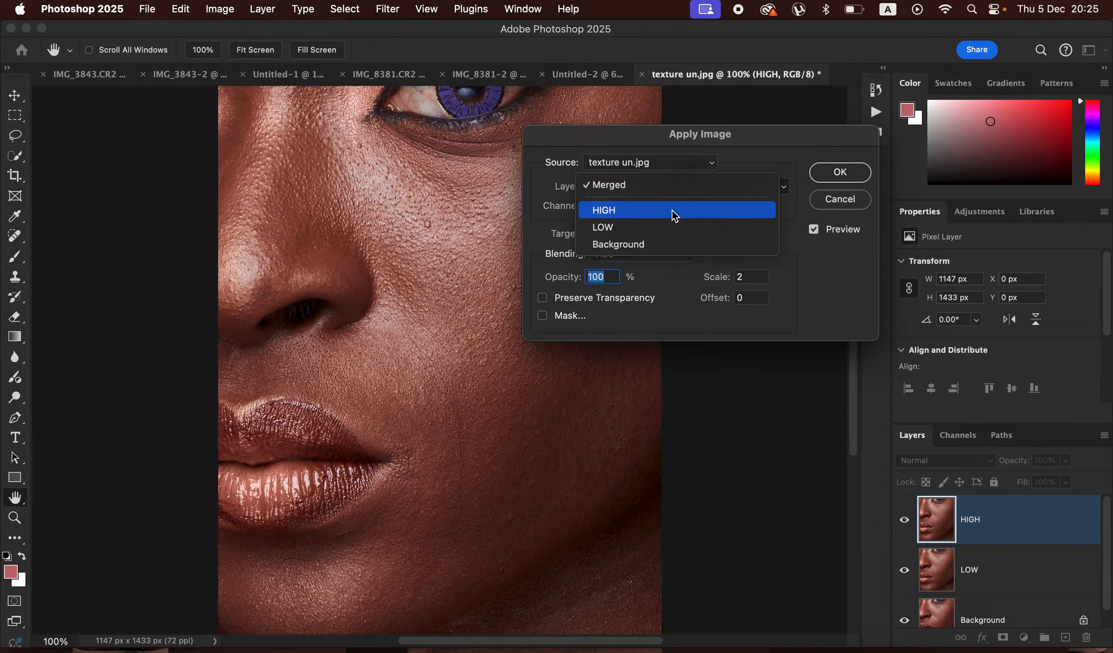
left_click(672, 222)
left_click(657, 255)
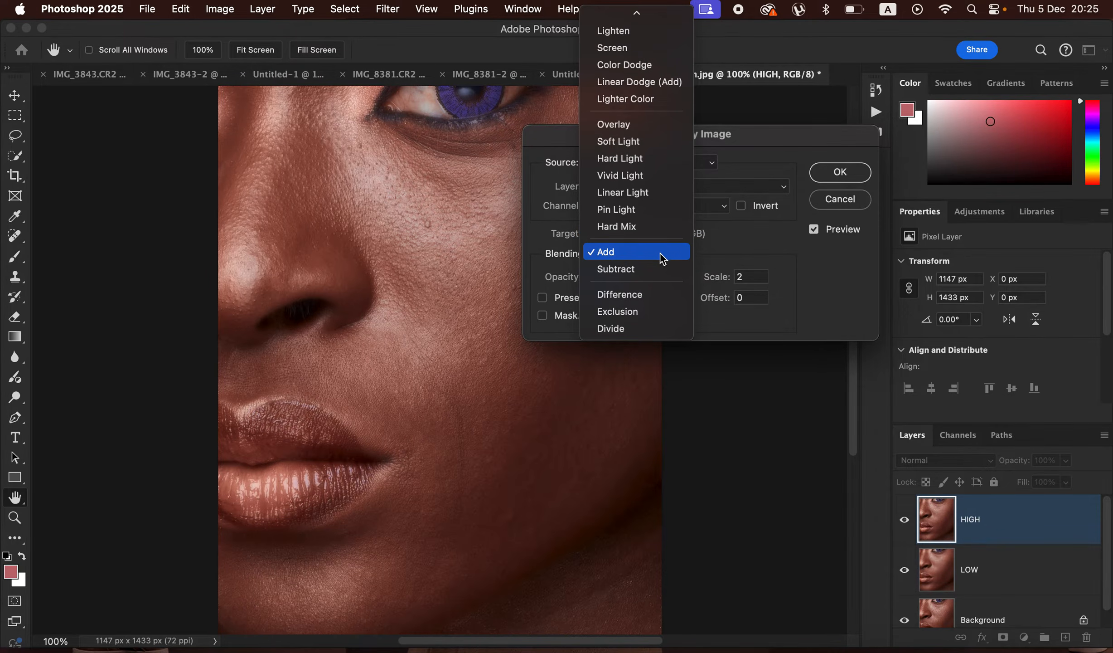
left_click(653, 267)
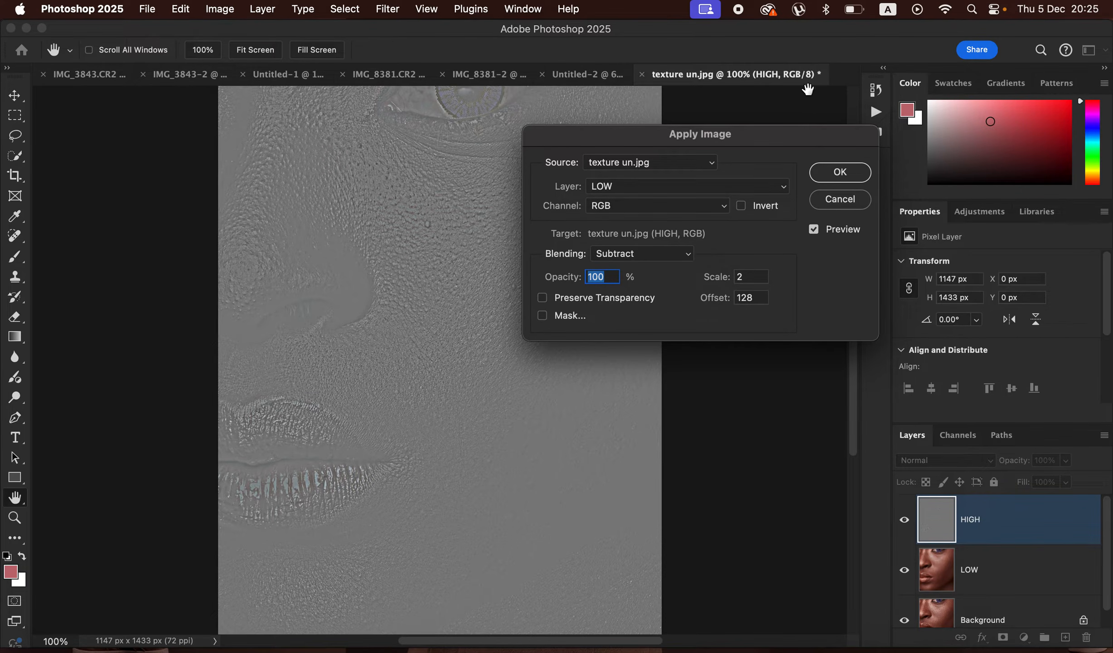
left_click(839, 171)
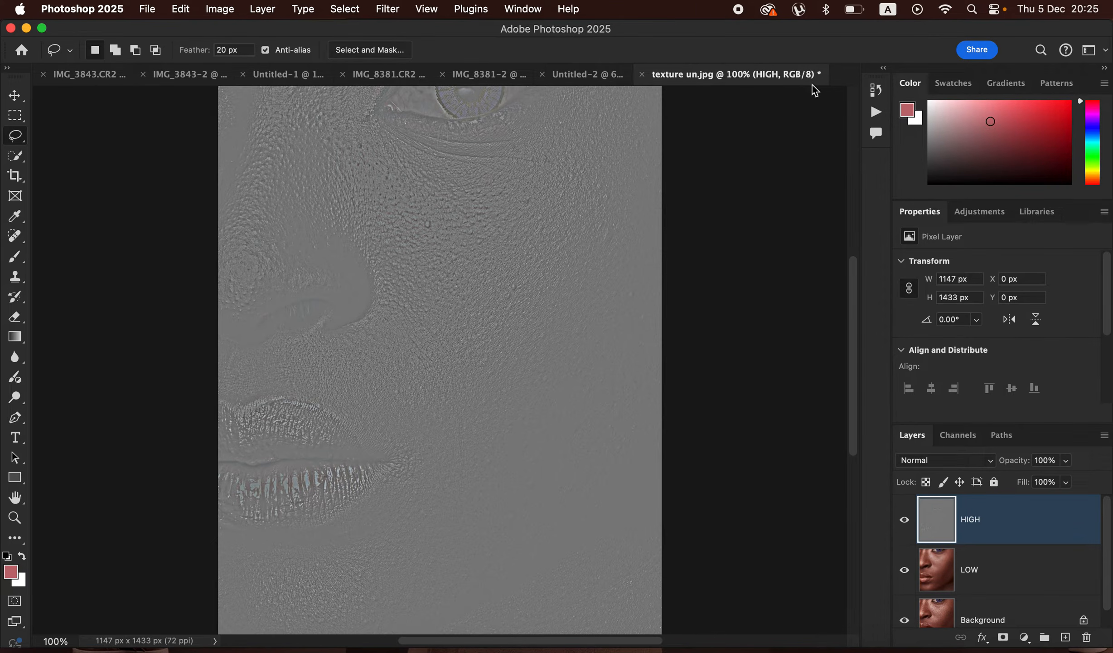
Set the HIGH layer's blend mode to Linear Light.
left_click(955, 460)
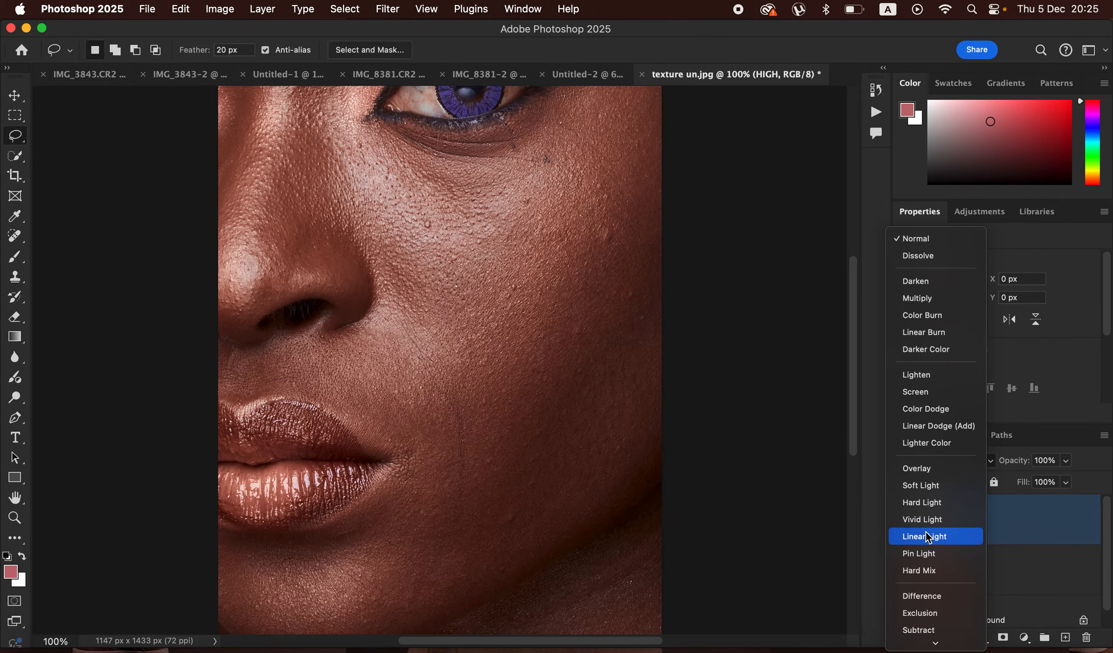
left_click(935, 541)
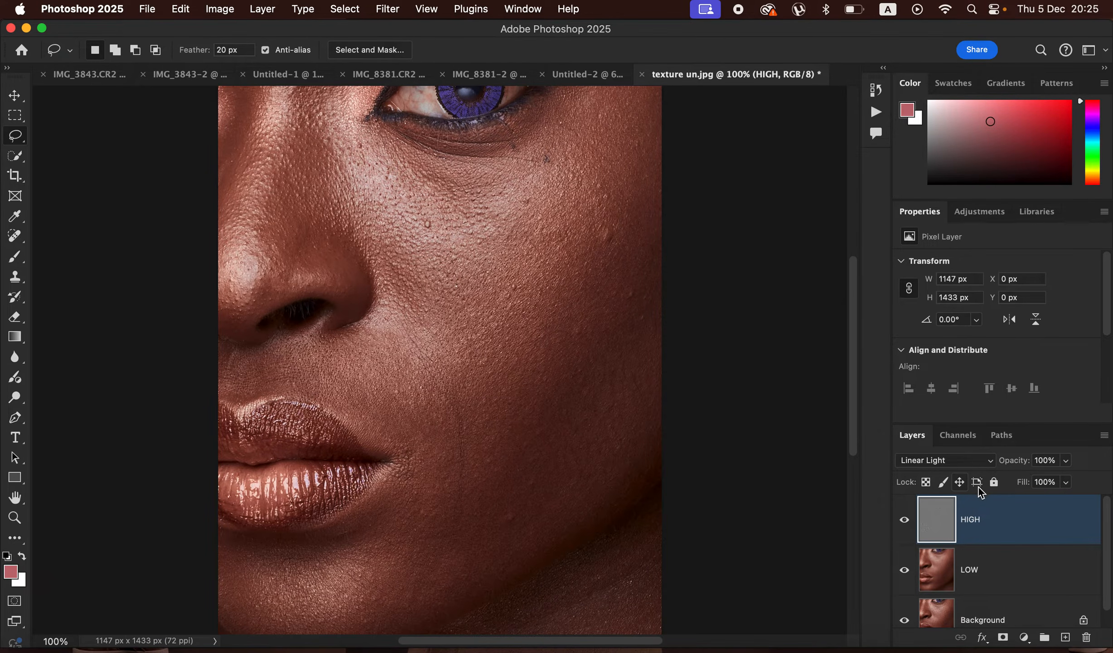
Group the HIGH and LOW layers, and inside the group select LOW and hide HIGH.
left_click(1016, 564, "shift")
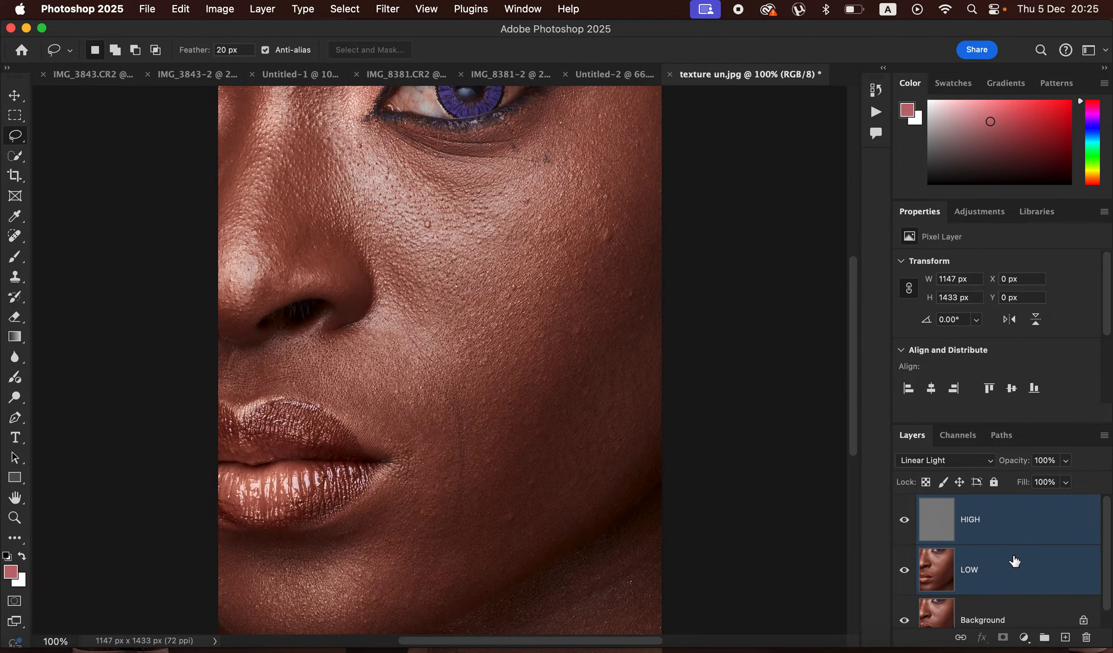
key("super+g")
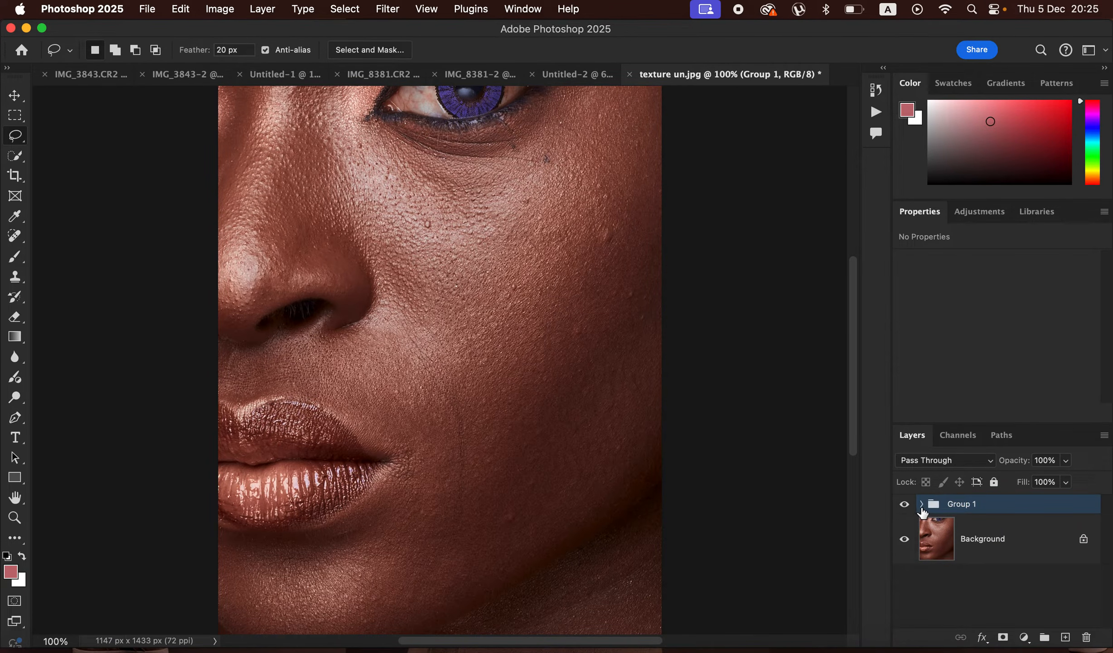
left_click(921, 504)
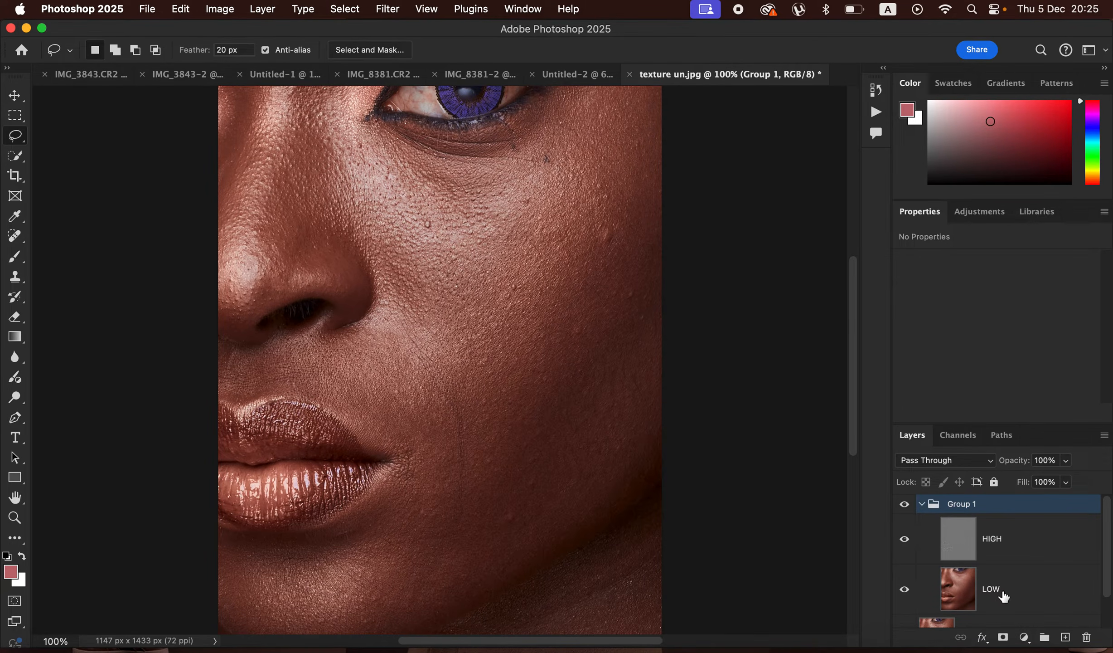
left_click(1004, 592)
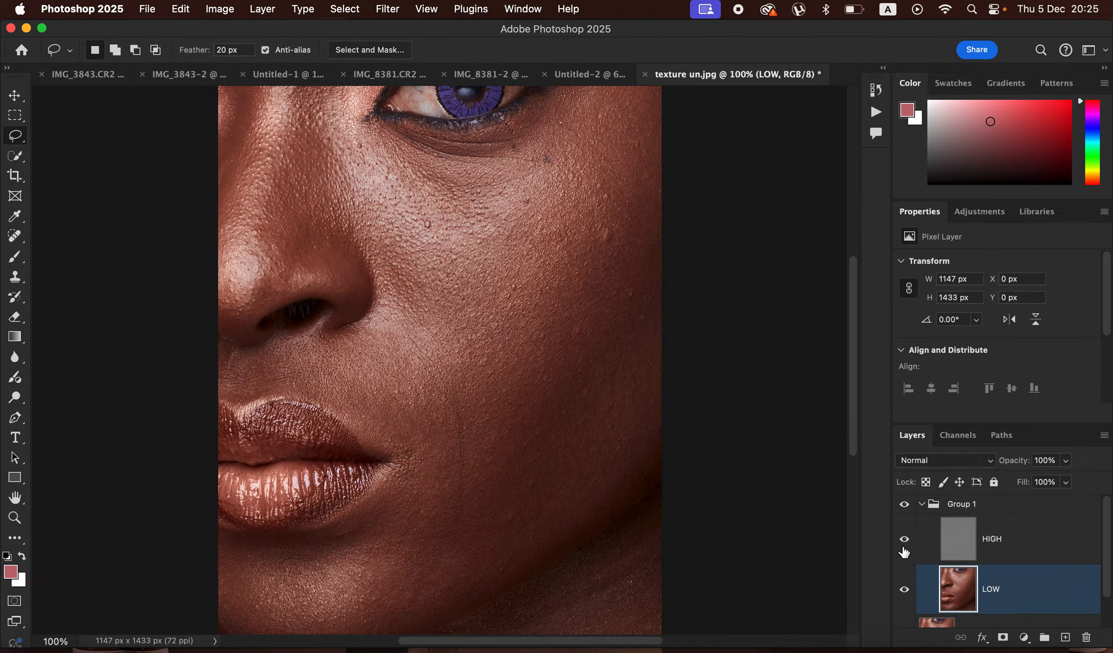
left_click(903, 540)
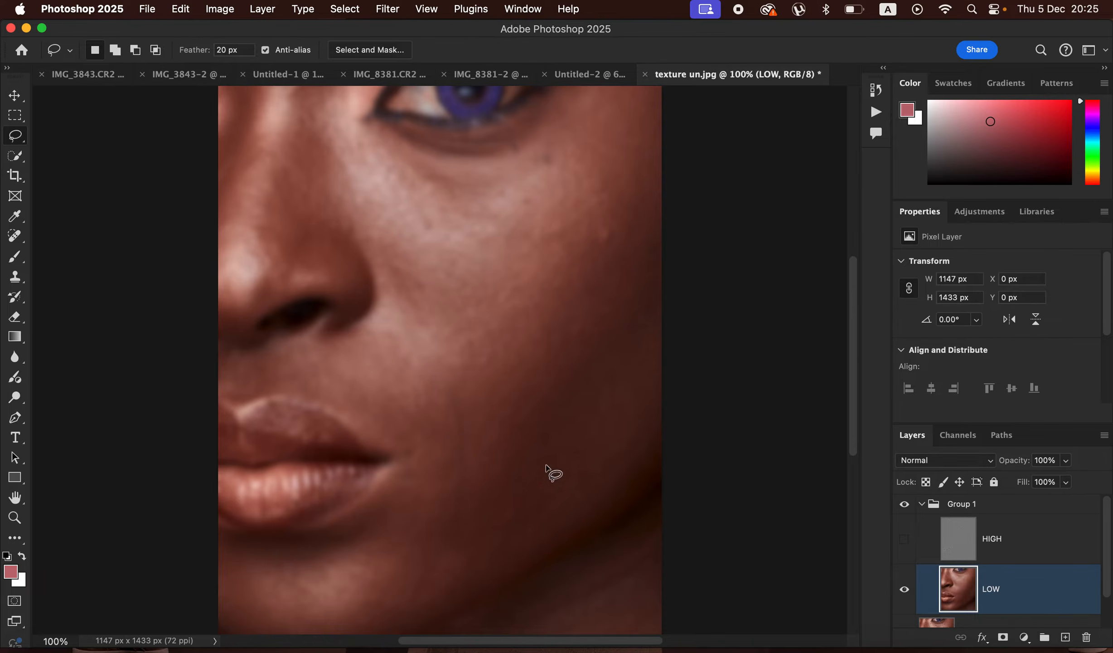
Switch to the Mixer Brush Tool and pick a brush load option.
left_click(22, 262)
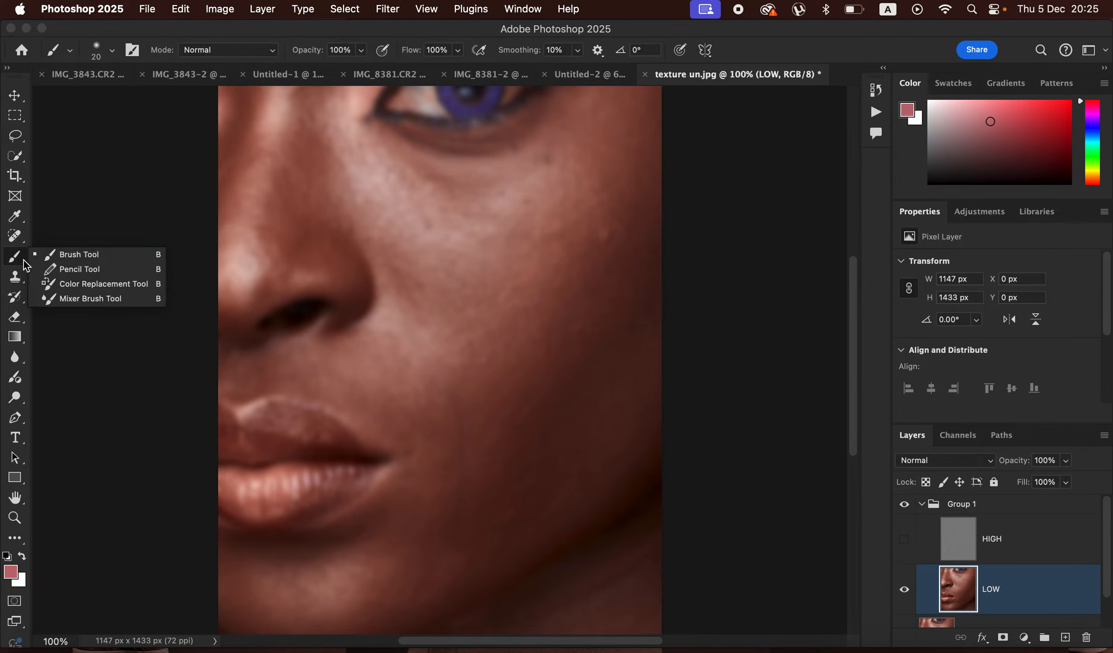
left_click(84, 298)
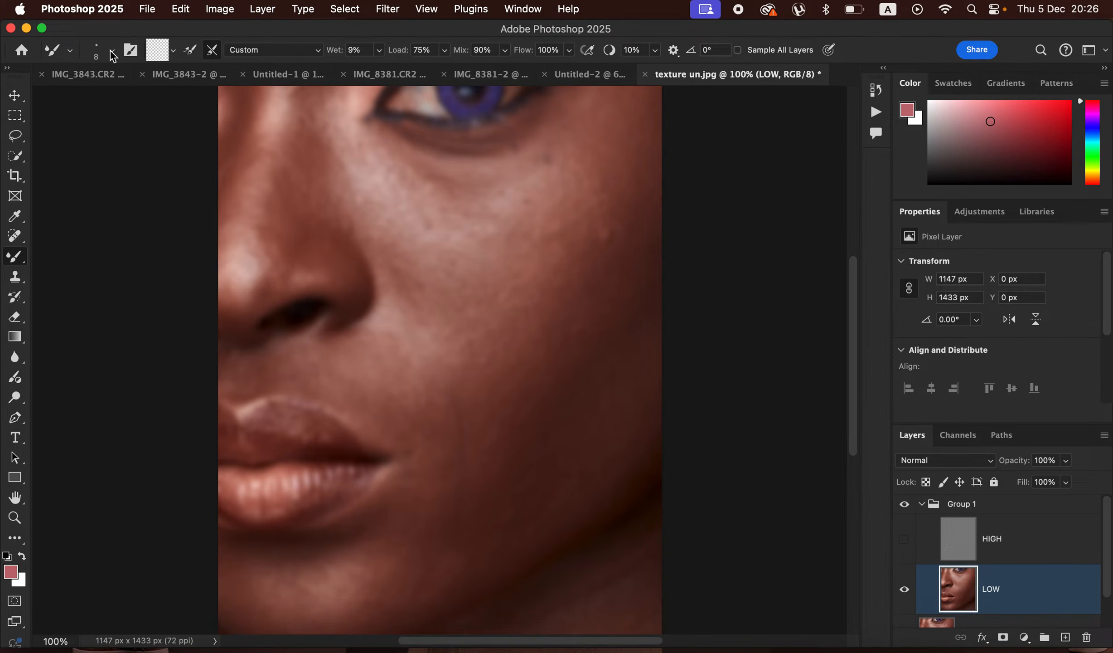
left_click(173, 51)
left_click(181, 86)
Enlarge the Mixer Brush to 300 px and blend the uneven tones of the cheek and outer face on the LOW layer.
key("super+minus")
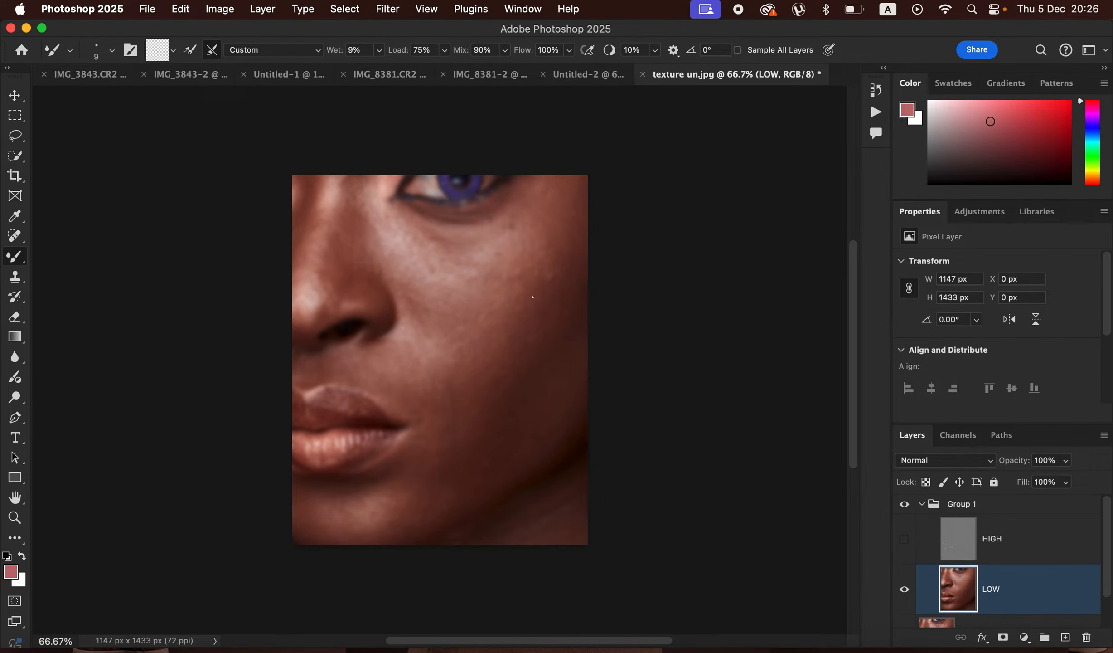
key("bracketright")
key("bracketright")
key("bracketright")
key("bracketright")
key("bracketright")
key("bracketright")
key("bracketright")
key("bracketright")
key("bracketright")
key("bracketright")
key("bracketright")
key("bracketright")
key("bracketright")
mouse_move(555, 318)
left_mouse_down()
mouse_move(573, 273)
mouse_move(500, 408)
mouse_move(536, 373)
mouse_move(569, 405)
mouse_move(559, 414)
mouse_move(554, 405)
mouse_move(509, 459)
mouse_move(519, 430)
left_mouse_up()
mouse_move(521, 255)
left_mouse_down()
mouse_move(542, 331)
mouse_move(501, 385)
left_mouse_up()
mouse_move(527, 229)
left_mouse_down()
mouse_move(474, 283)
mouse_move(484, 272)
mouse_move(445, 277)
mouse_move(461, 281)
mouse_move(494, 258)
mouse_move(548, 194)
mouse_move(549, 220)
left_mouse_up()
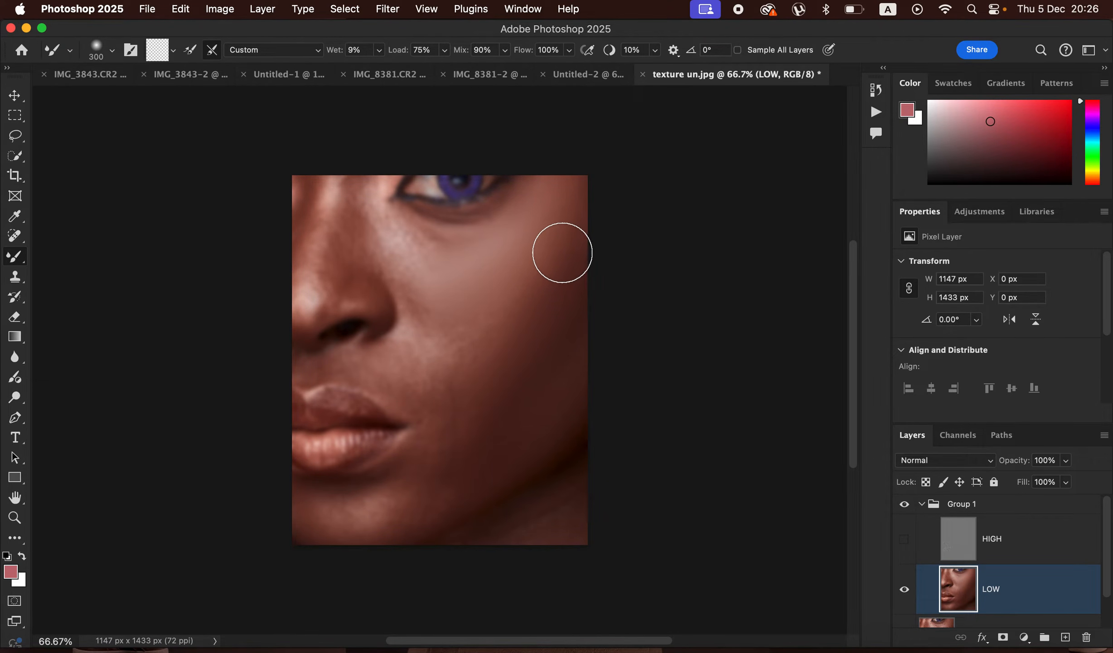
Reduce the Mixer Brush to 200 px, smooth the chin, inner cheek and face edge on LOW, and show the HIGH layer.
key("bracketleft")
mouse_move(517, 309)
left_mouse_down()
mouse_move(482, 337)
mouse_move(566, 233)
mouse_move(572, 201)
mouse_move(529, 283)
mouse_move(490, 329)
mouse_move(473, 329)
mouse_move(466, 358)
mouse_move(478, 336)
mouse_move(460, 316)
mouse_move(465, 376)
mouse_move(477, 361)
mouse_move(459, 420)
mouse_move(466, 383)
mouse_move(447, 423)
mouse_move(471, 414)
mouse_move(457, 440)
left_mouse_up()
mouse_move(368, 524)
left_mouse_down()
mouse_move(349, 512)
mouse_move(392, 513)
mouse_move(363, 511)
mouse_move(417, 500)
mouse_move(407, 512)
mouse_move(416, 511)
mouse_move(451, 489)
mouse_move(448, 499)
mouse_move(436, 380)
mouse_move(423, 410)
mouse_move(435, 401)
mouse_move(528, 401)
mouse_move(529, 417)
mouse_move(506, 443)
mouse_move(405, 483)
mouse_move(494, 469)
mouse_move(570, 374)
mouse_move(403, 253)
mouse_move(417, 258)
mouse_move(418, 248)
mouse_move(402, 240)
mouse_move(445, 243)
mouse_move(397, 238)
mouse_move(362, 213)
mouse_move(325, 299)
mouse_move(360, 238)
mouse_move(356, 203)
mouse_move(337, 276)
mouse_move(419, 284)
mouse_move(437, 322)
mouse_move(393, 357)
mouse_move(410, 390)
mouse_move(408, 351)
left_mouse_up()
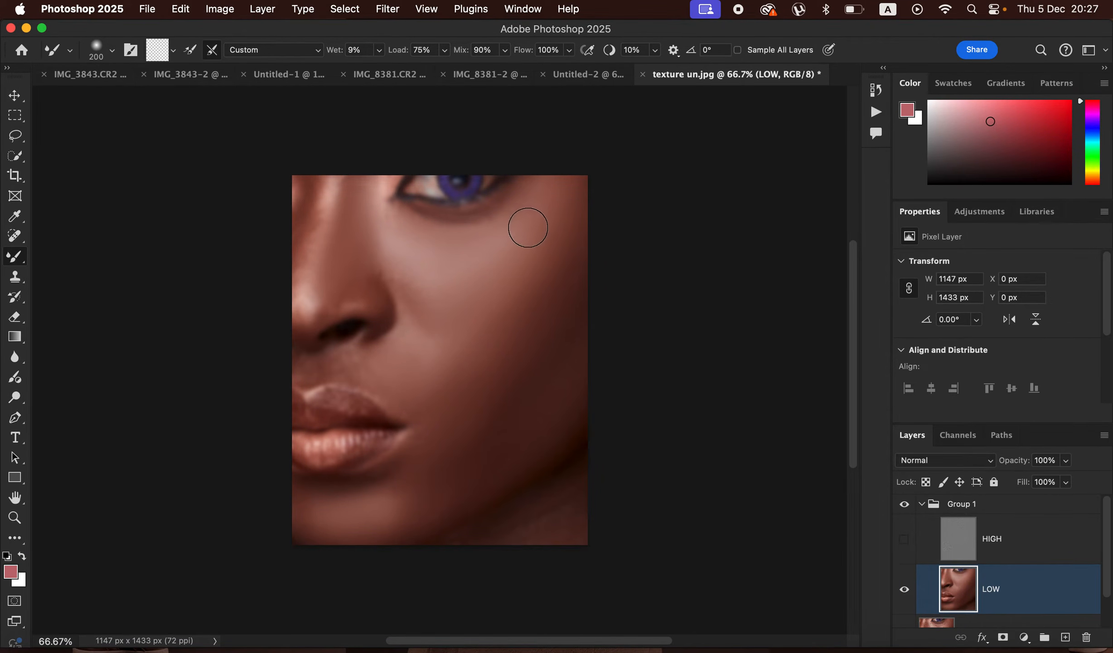
left_click_drag(570, 191, 553, 279)
mouse_move(567, 355)
left_mouse_down()
mouse_move(564, 389)
mouse_move(512, 452)
left_mouse_up()
left_click(904, 539)
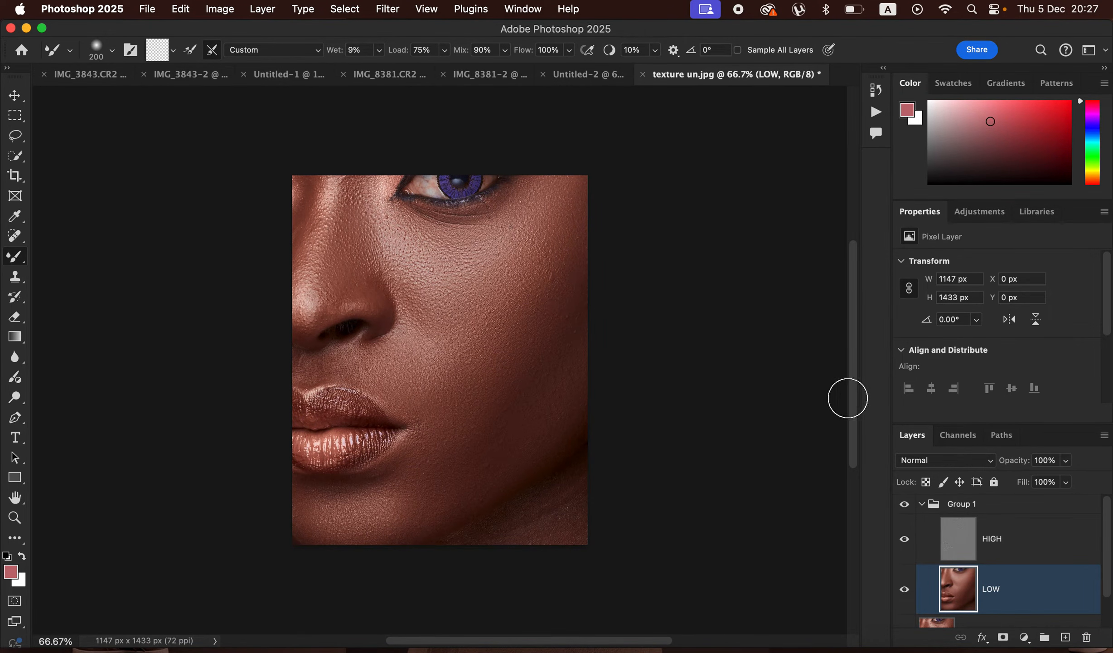
Toggle the visibility of Group 1 repeatedly to compare the skin before and after the smoothing.
left_click(905, 507)
left_click(906, 508)
left_click(906, 507)
left_click(907, 507)
left_click(908, 508)
left_click(908, 510)
left_click(909, 510)
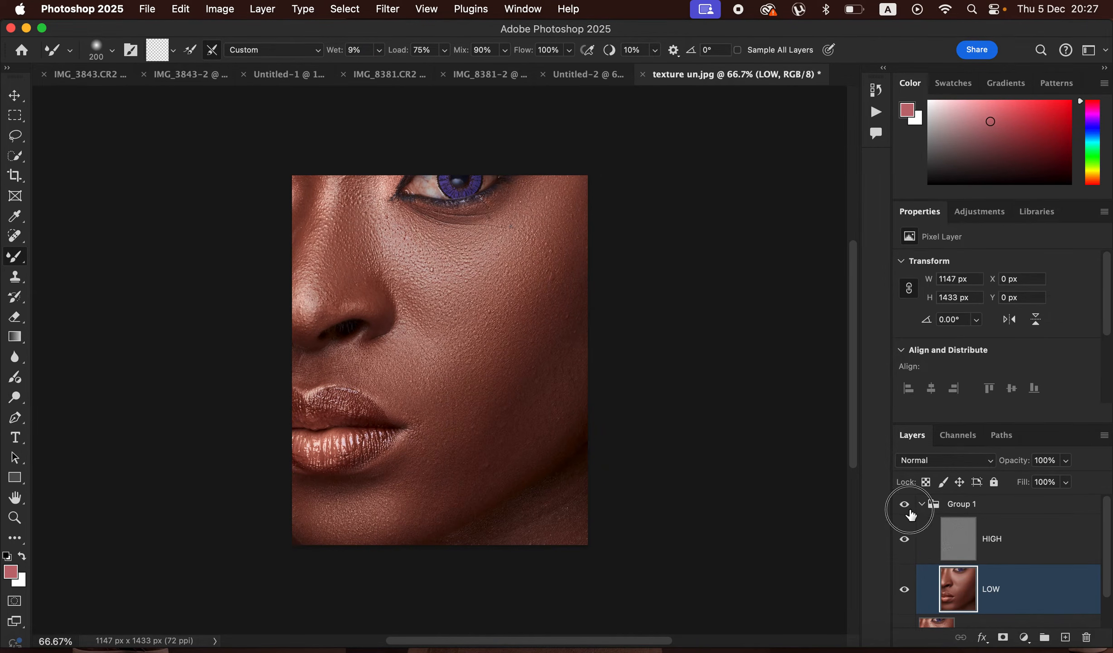
left_click(908, 511)
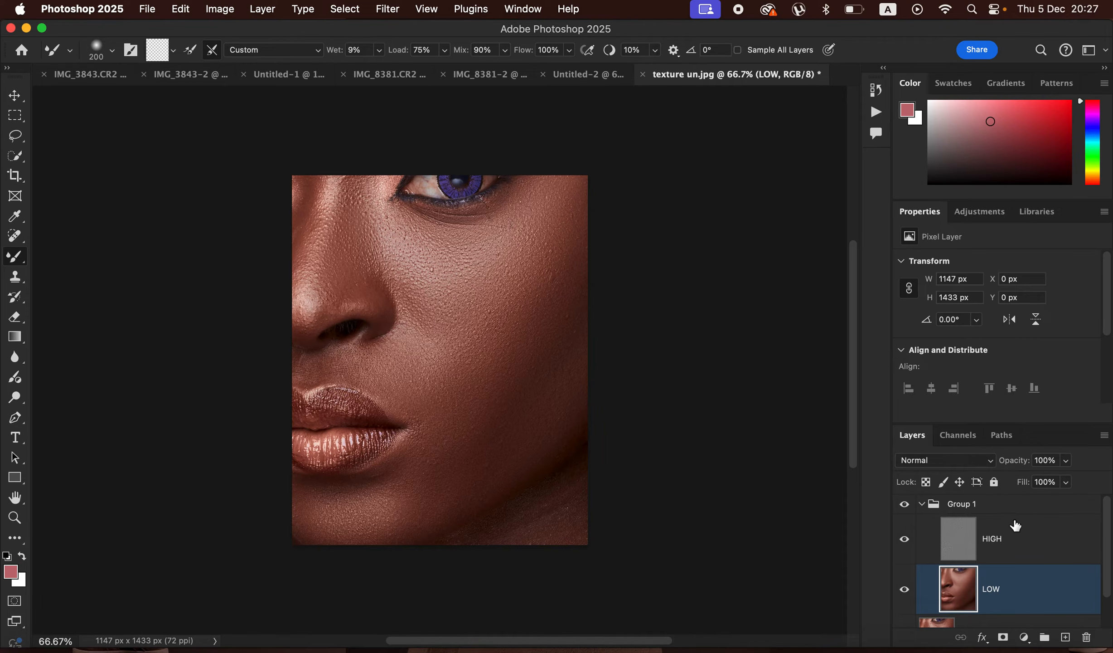
Delete Group 1 and run the 16 bit action with a Gaussian Blur radius of 1.8 pixels on the low layer.
left_click_drag(1025, 520, 1086, 637)
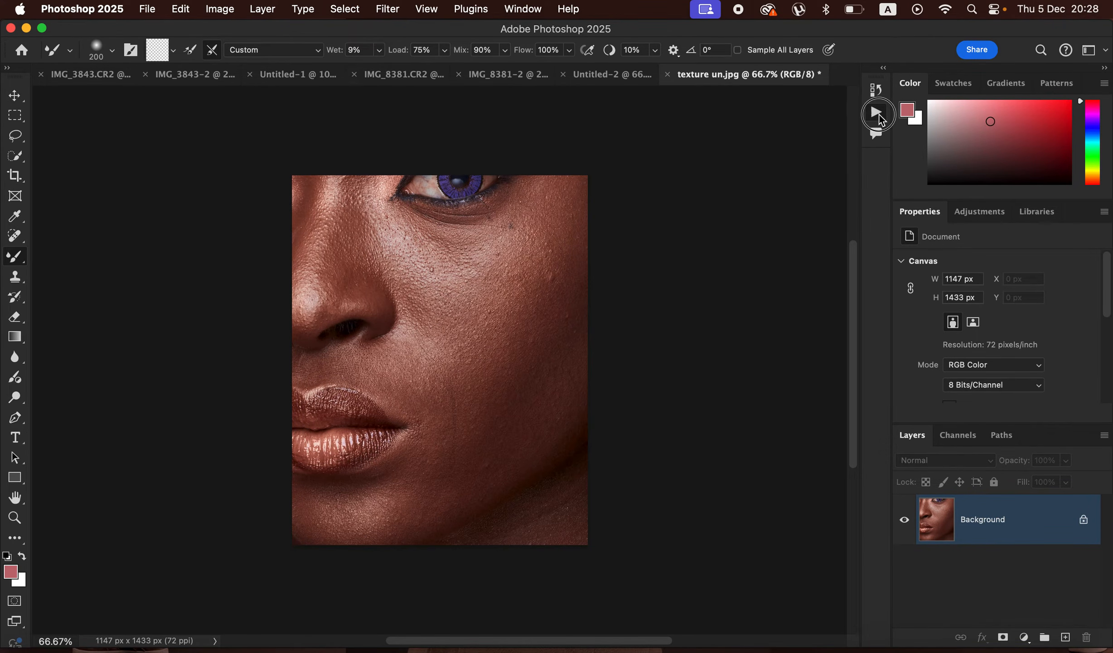
left_click(876, 112)
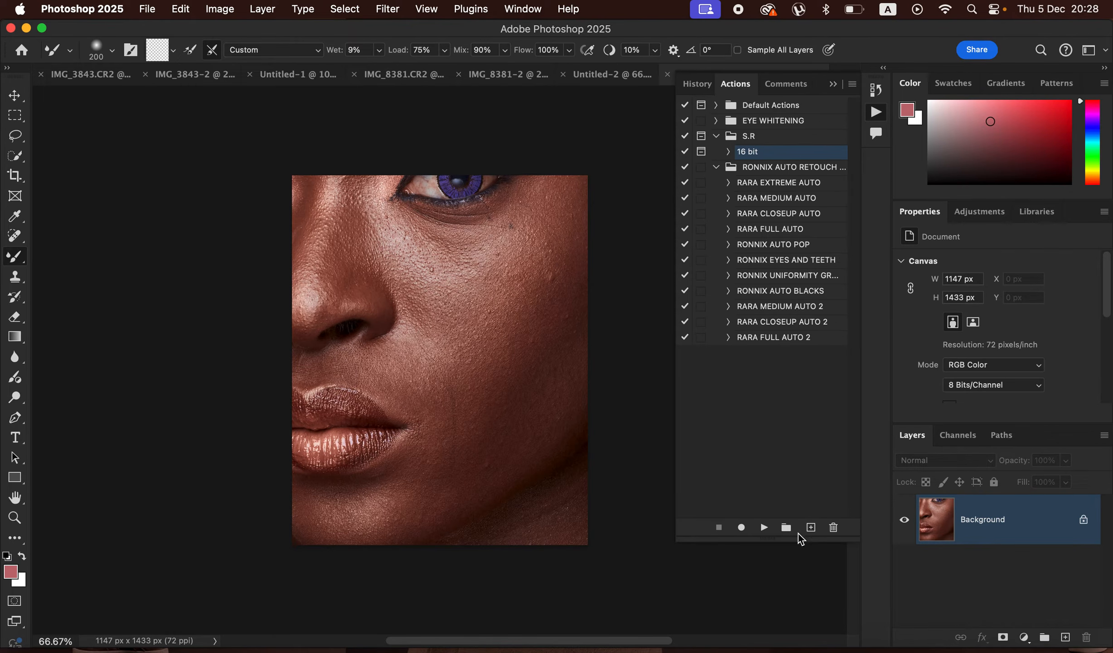
left_click(766, 528)
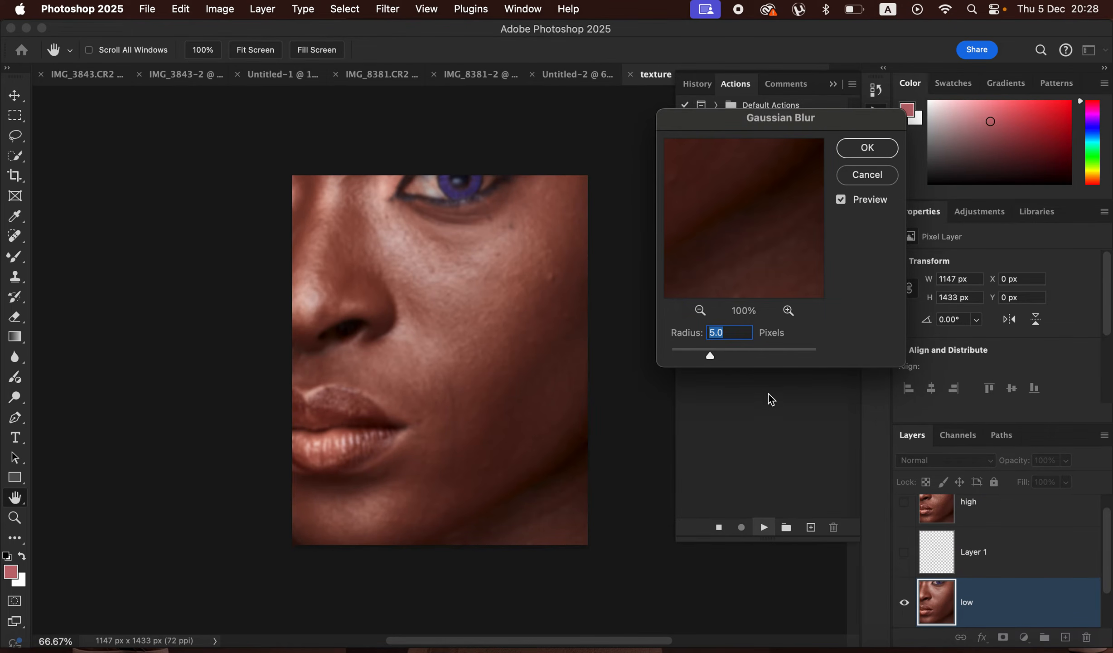
left_click_drag(710, 356, 684, 357)
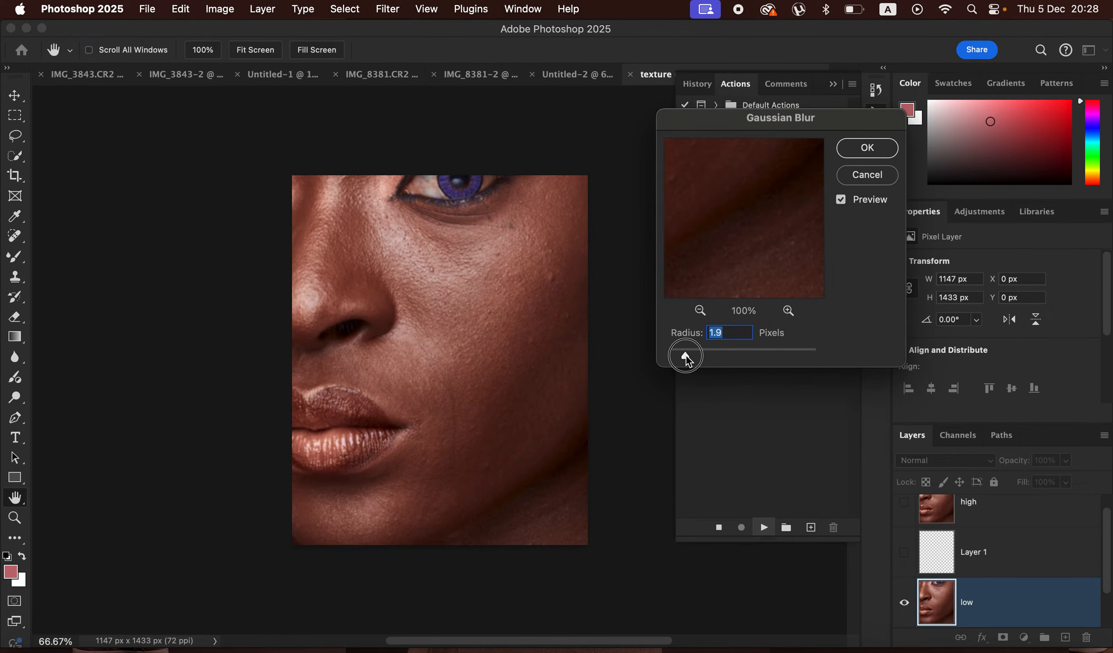
left_click(864, 147)
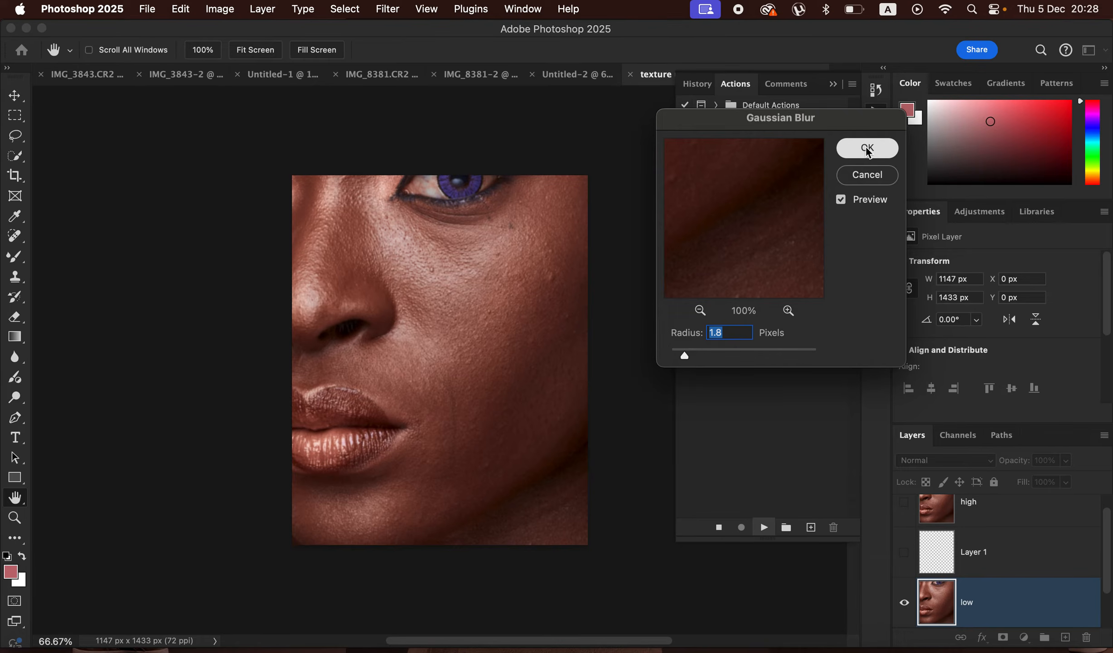
Smooth the cheek and chin on the low layer with a 300 px Mixer Brush and show the high layer.
scroll(1107, 577, "up", 2)
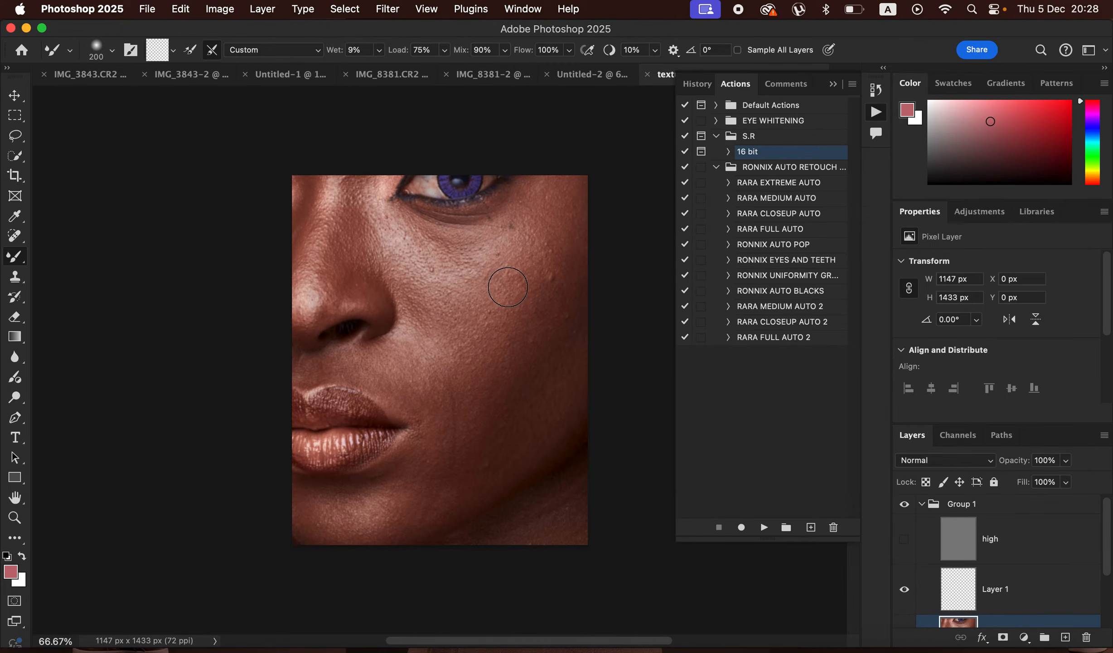
key("bracketright")
key("bracketright")
left_click(524, 281)
mouse_move(540, 294)
left_mouse_down()
mouse_move(536, 272)
mouse_move(534, 285)
mouse_move(563, 243)
mouse_move(498, 358)
mouse_move(548, 230)
mouse_move(558, 373)
mouse_move(568, 329)
mouse_move(508, 437)
mouse_move(494, 439)
mouse_move(507, 417)
mouse_move(451, 442)
mouse_move(478, 401)
mouse_move(470, 446)
mouse_move(422, 505)
mouse_move(338, 518)
mouse_move(384, 517)
mouse_move(553, 425)
mouse_move(544, 435)
mouse_move(544, 219)
mouse_move(513, 251)
mouse_move(459, 271)
mouse_move(452, 287)
mouse_move(479, 292)
mouse_move(448, 332)
mouse_move(460, 335)
mouse_move(441, 385)
mouse_move(420, 382)
mouse_move(438, 389)
mouse_move(478, 474)
mouse_move(550, 416)
mouse_move(580, 281)
mouse_move(553, 189)
mouse_move(549, 214)
mouse_move(462, 259)
mouse_move(437, 249)
mouse_move(575, 304)
mouse_move(562, 418)
mouse_move(513, 463)
mouse_move(361, 521)
mouse_move(563, 328)
mouse_move(552, 281)
left_mouse_up()
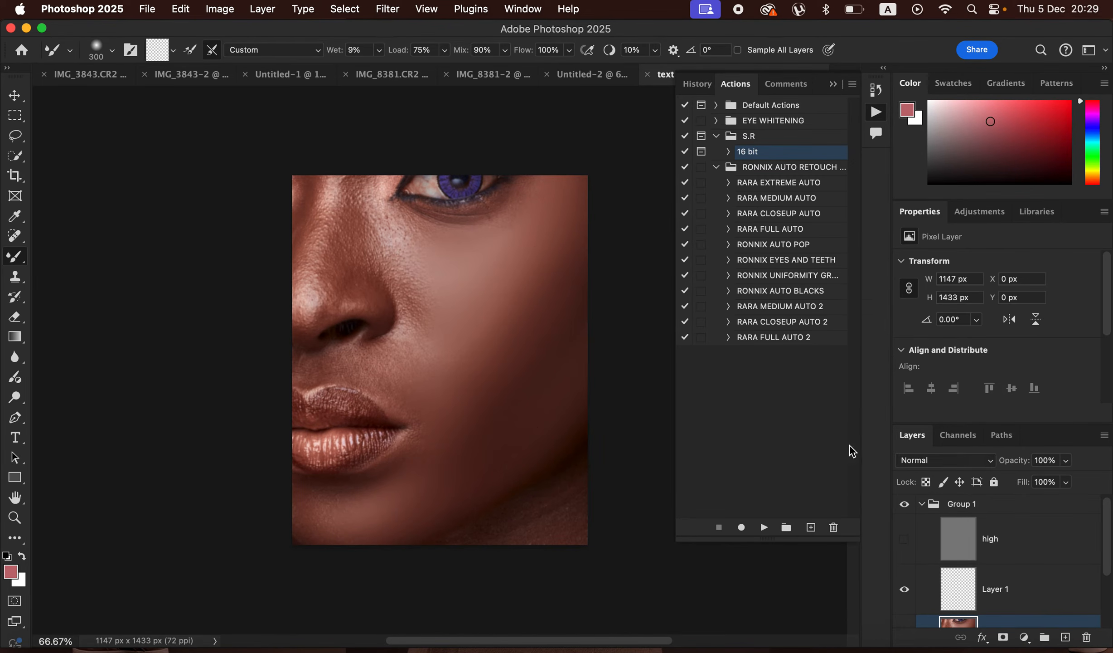
left_click(906, 540)
Toggle layer visibility in Group 1 to compare the low-radius smoothing with and without the texture.
left_click(905, 517)
left_click(907, 546)
left_click(908, 548)
left_click(907, 547)
left_click(908, 550)
left_click(907, 547)
Delete Group 1 and rerun the 16 bit action with a Gaussian Blur radius of 26.1 pixels on the low layer.
left_click_drag(1007, 508, 1086, 637)
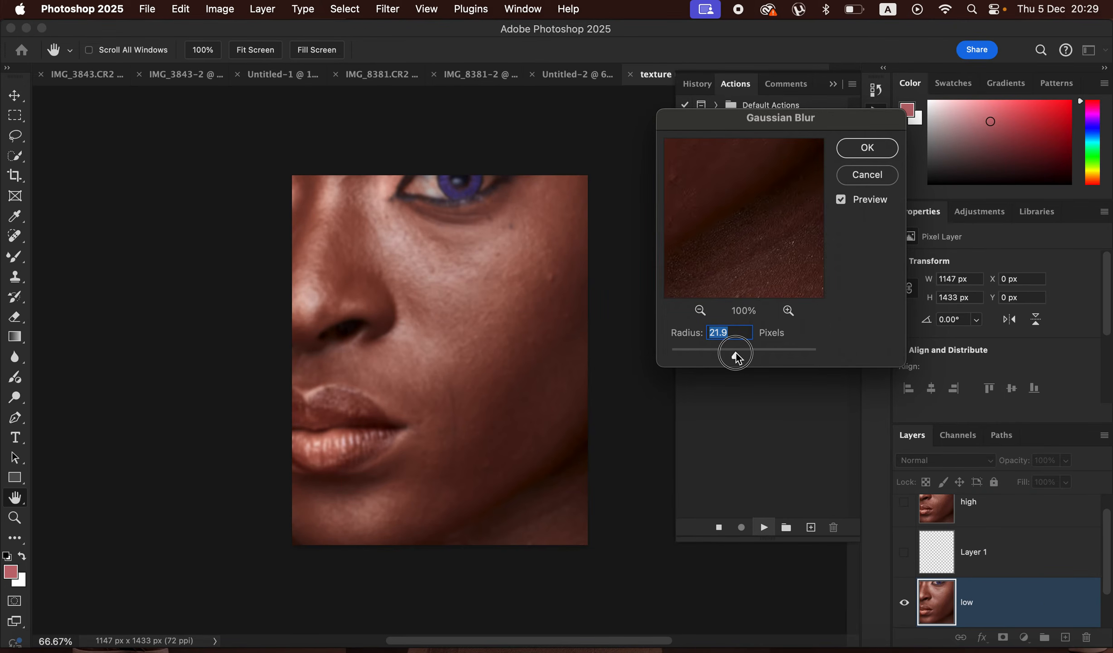
left_click_drag(735, 353, 733, 351)
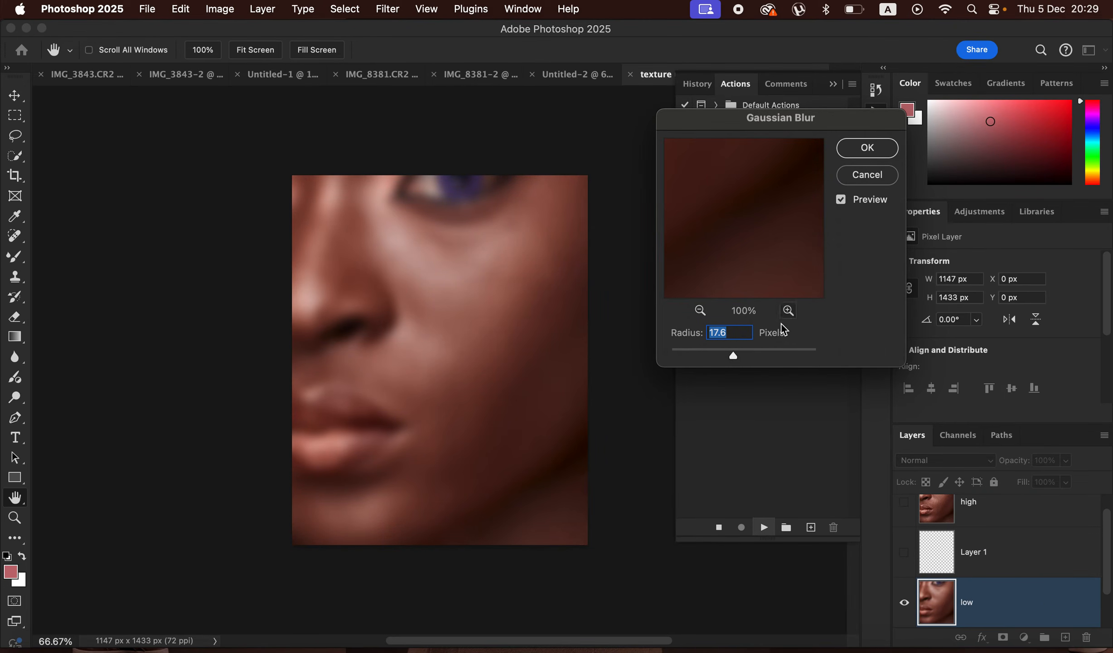
left_click_drag(739, 356, 737, 353)
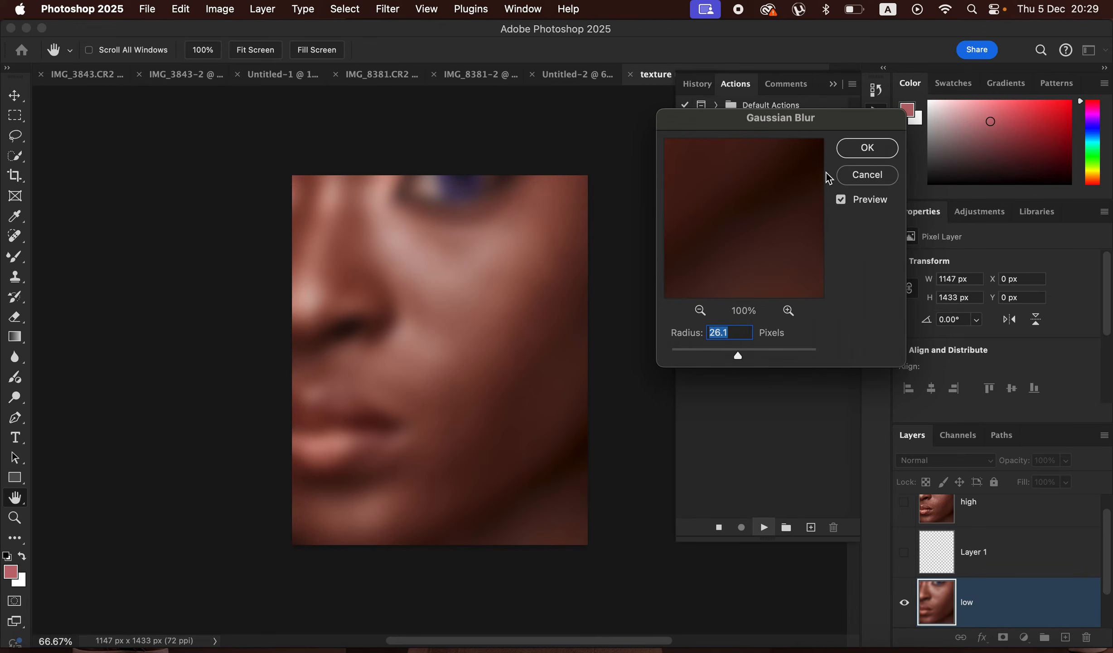
left_click(873, 144)
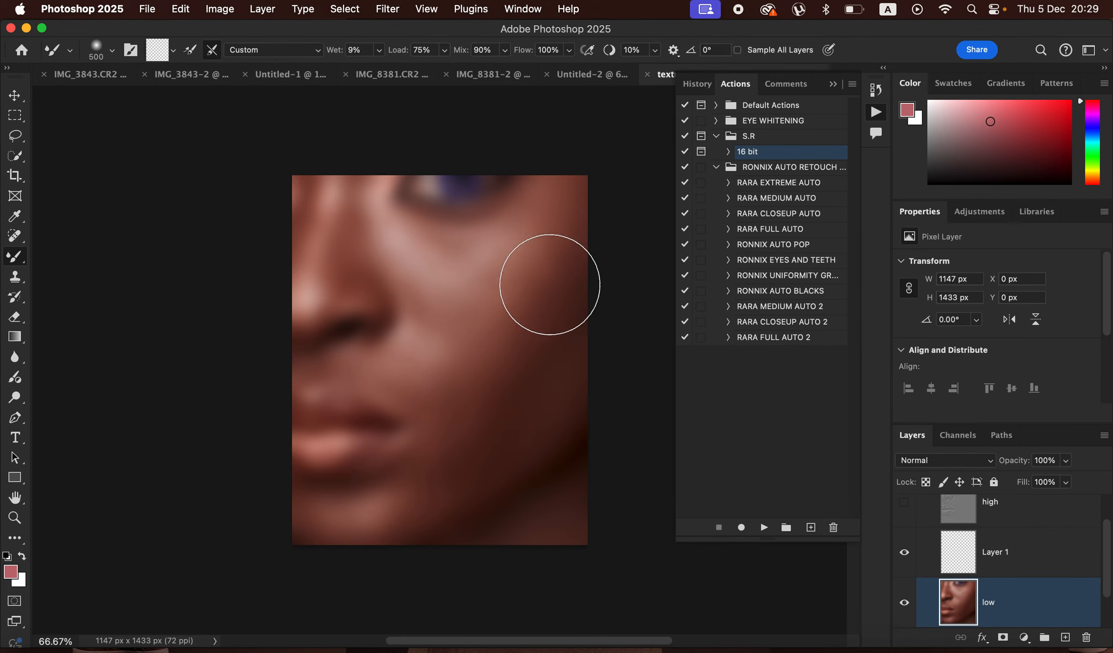
Blend the cheek and jaw tones on the heavily blurred low layer with the Mixer Brush and show the high layer.
mouse_move(542, 377)
left_mouse_down()
mouse_move(548, 362)
mouse_move(454, 439)
mouse_move(486, 402)
mouse_move(547, 392)
mouse_move(497, 444)
mouse_move(450, 469)
left_mouse_up()
mouse_move(527, 276)
left_mouse_down()
mouse_move(526, 297)
mouse_move(543, 266)
mouse_move(514, 219)
mouse_move(477, 256)
mouse_move(438, 255)
mouse_move(422, 241)
mouse_move(521, 240)
mouse_move(460, 315)
mouse_move(443, 385)
mouse_move(462, 383)
mouse_move(412, 503)
mouse_move(367, 521)
mouse_move(405, 508)
mouse_move(445, 463)
left_mouse_up()
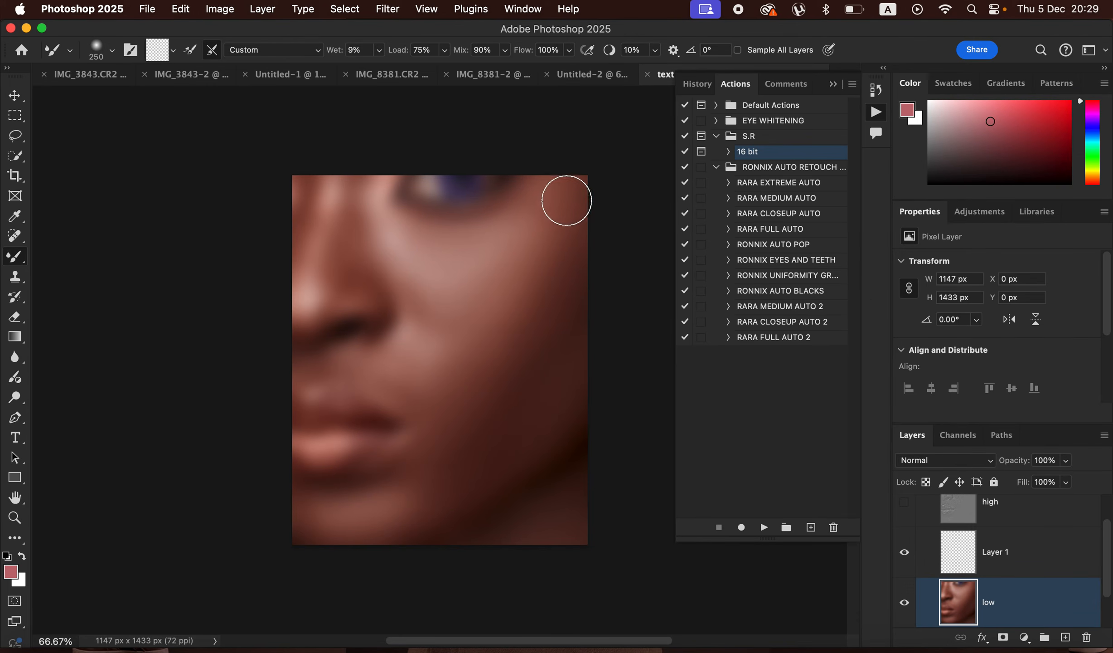
left_click(910, 510)
Switch Group 1 off and on repeatedly to examine how the high-radius smoothing affects the skin.
left_click_drag(1107, 550, 1087, 498)
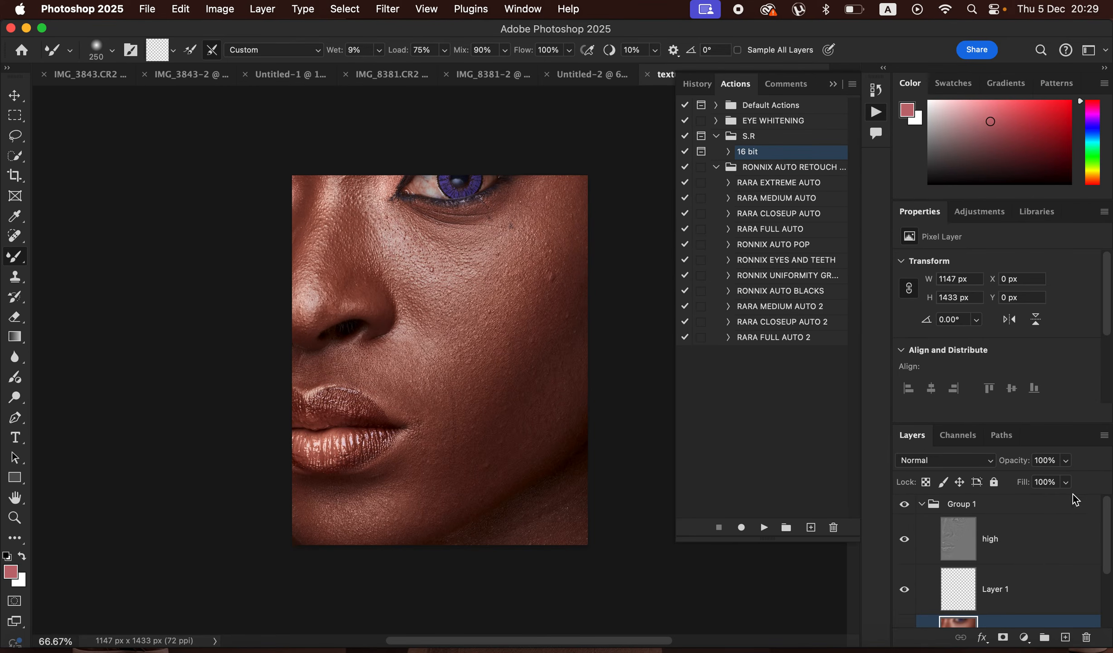
left_click(905, 508)
left_click(905, 507)
left_click(907, 510)
left_click(907, 511)
left_click(907, 512)
left_click(905, 512)
left_click(904, 512)
left_click(904, 512)
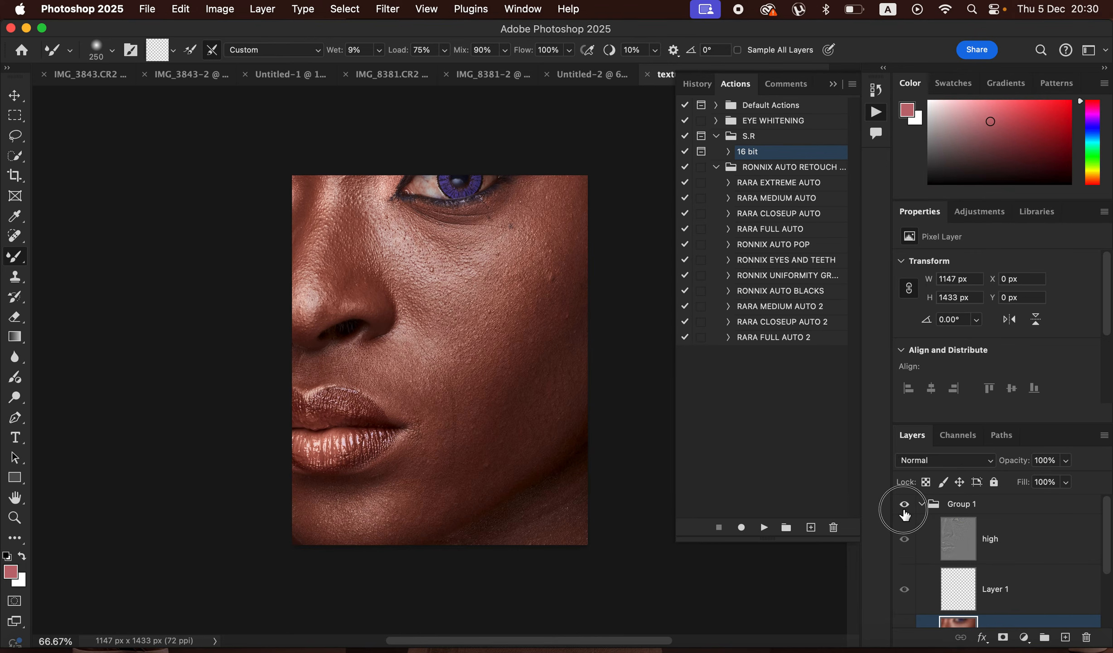
left_click(904, 512)
left_click(904, 512)
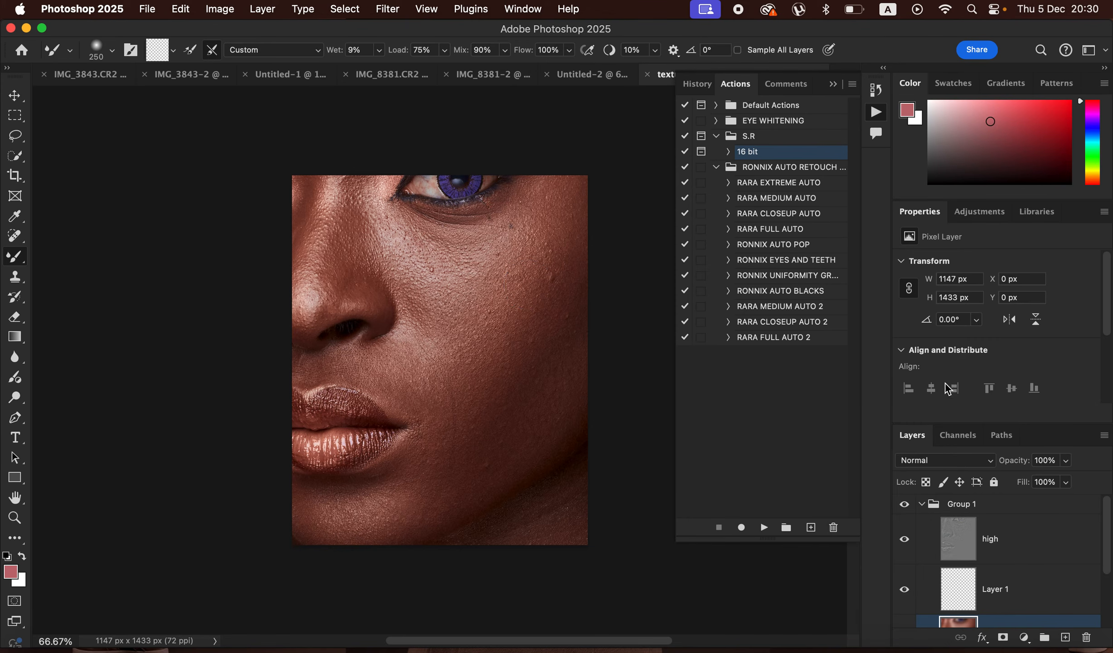
Delete Group 1 and rerun the 16 bit action, checking the cheek in the preview and setting the Gaussian Blur radius to 7.0 pixels.
left_click_drag(1014, 515, 1086, 637)
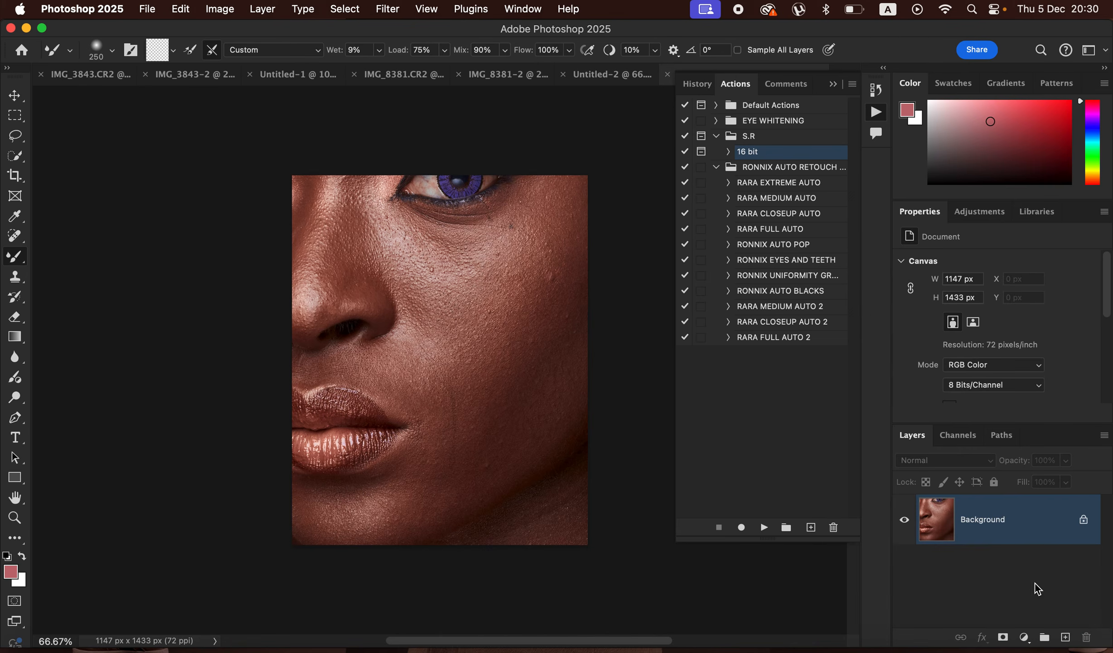
left_click(764, 528)
left_click_drag(708, 354, 671, 356)
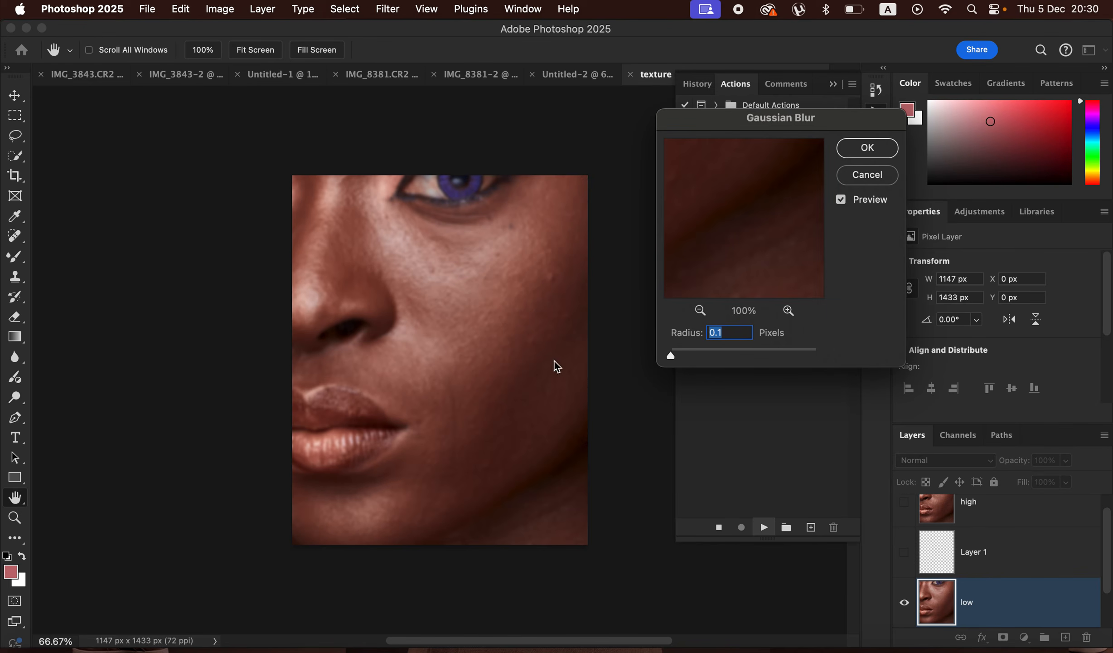
left_click(428, 271)
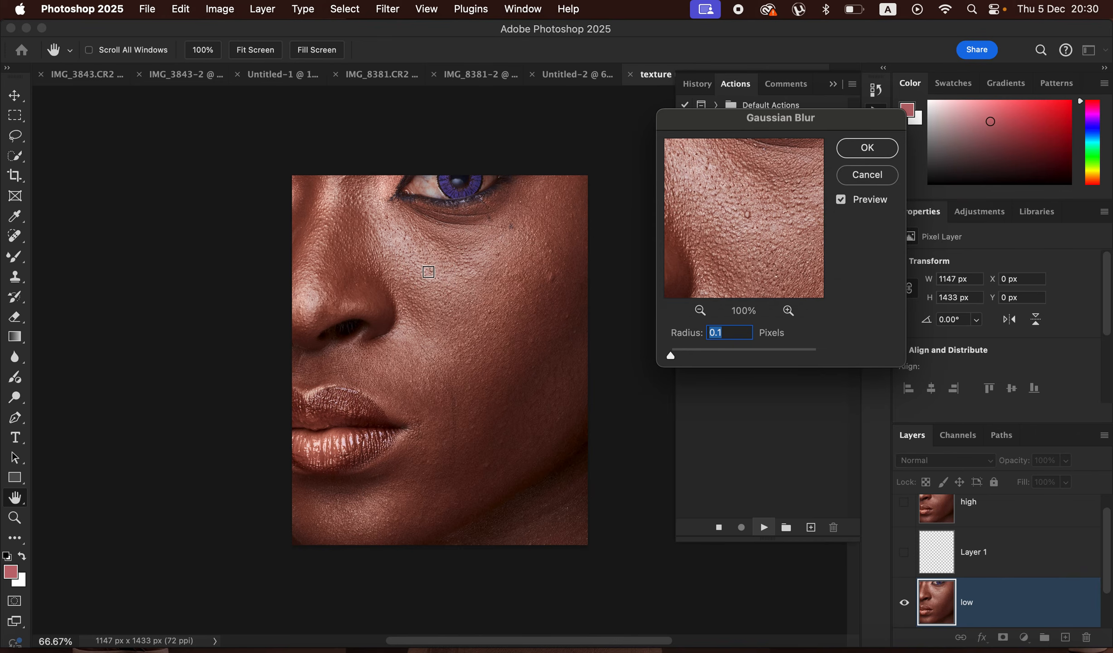
left_click_drag(674, 360, 680, 359)
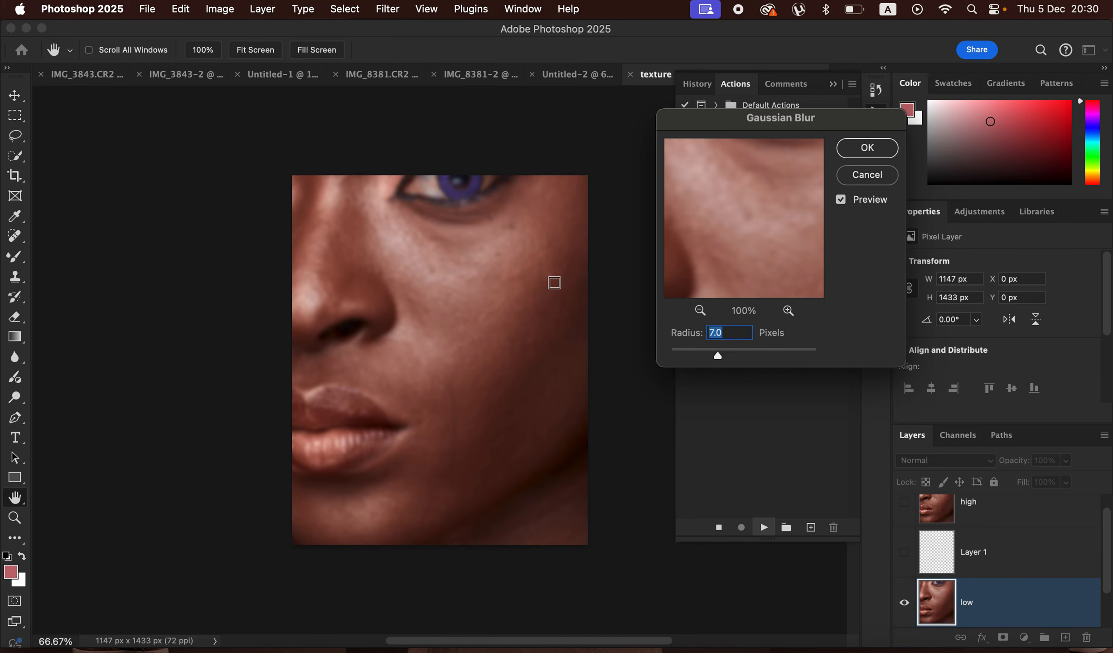
left_click(866, 150)
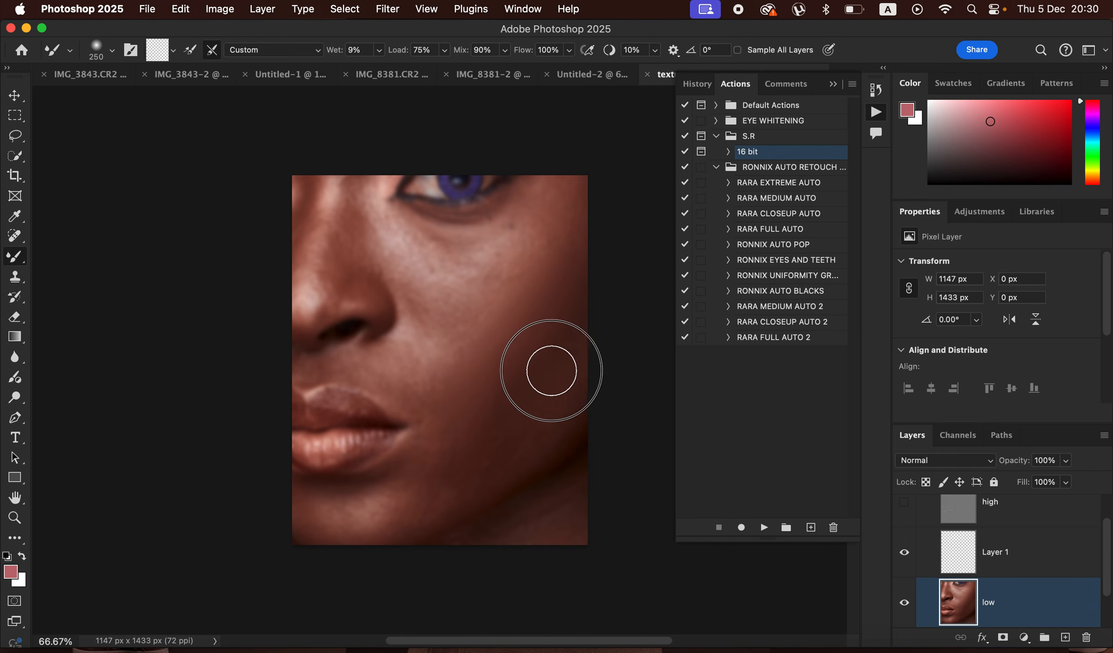
Smooth the cheek and jaw on the low layer with the Mixer Brush, show the high layer and compare the result.
mouse_move(465, 441)
left_mouse_down()
mouse_move(504, 452)
mouse_move(558, 407)
mouse_move(464, 469)
mouse_move(431, 474)
mouse_move(429, 500)
mouse_move(511, 449)
mouse_move(537, 395)
mouse_move(509, 260)
mouse_move(538, 221)
mouse_move(498, 255)
mouse_move(501, 245)
mouse_move(436, 254)
left_mouse_up()
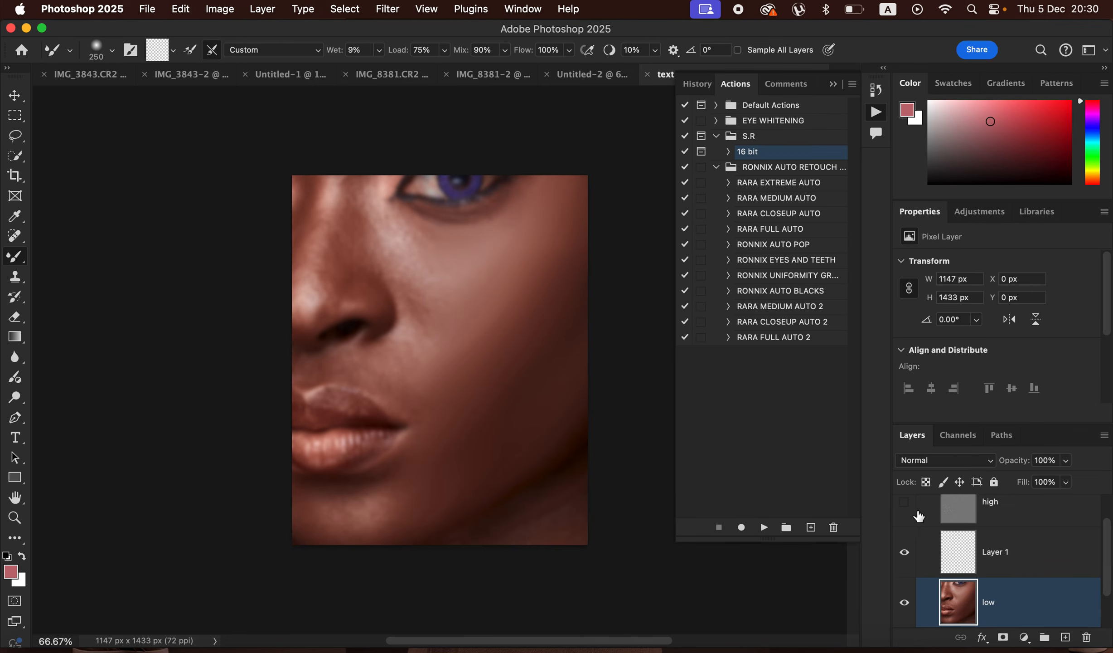
left_click(904, 502)
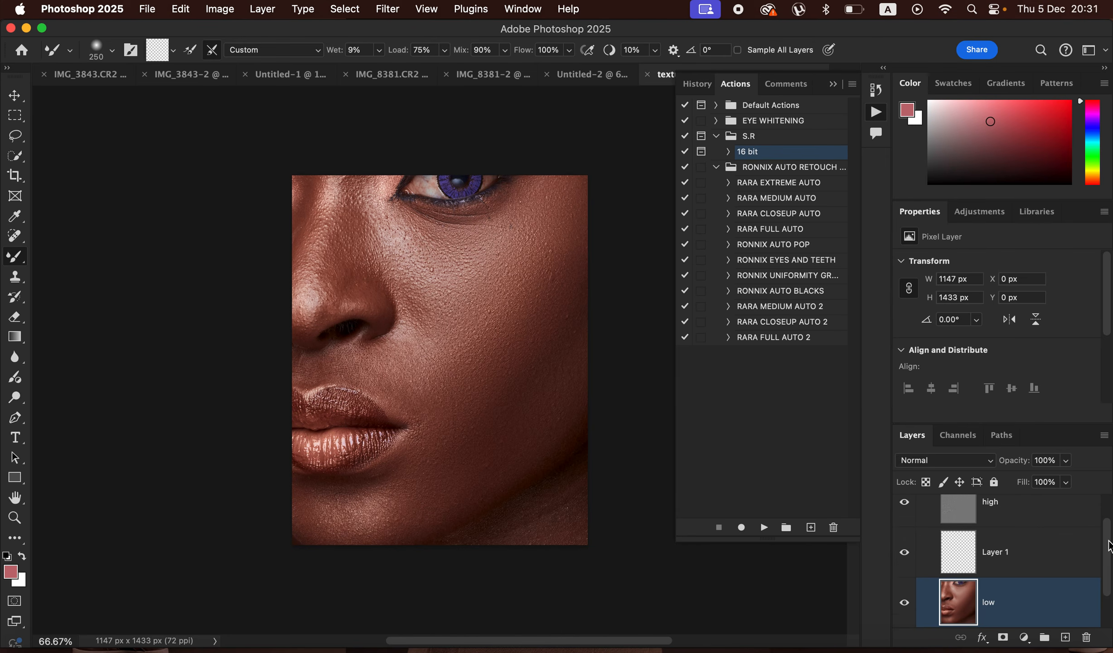
scroll(1080, 533, "up", 2)
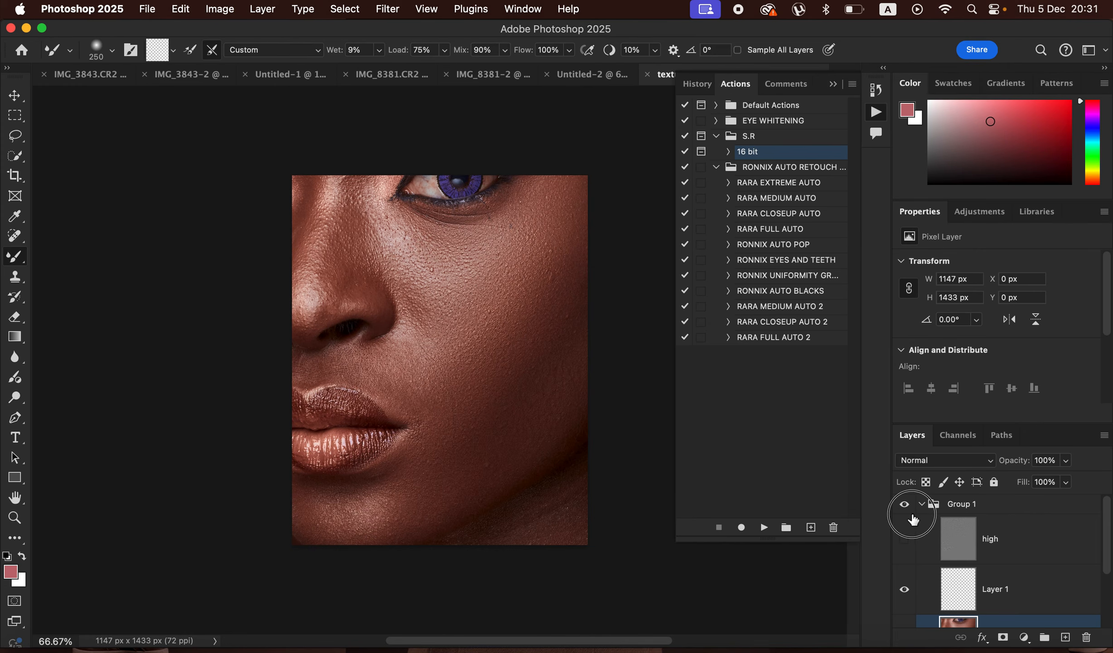
left_click(905, 540)
left_click(905, 542)
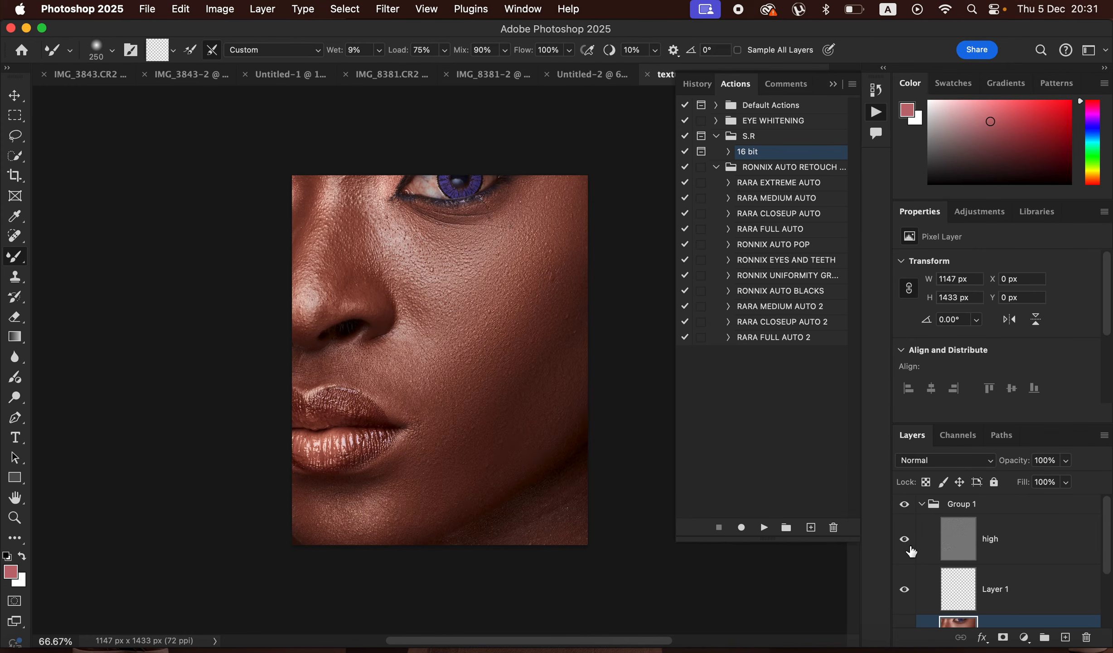
Select and collapse Group 1 and hide the list of actions.
left_click(973, 510)
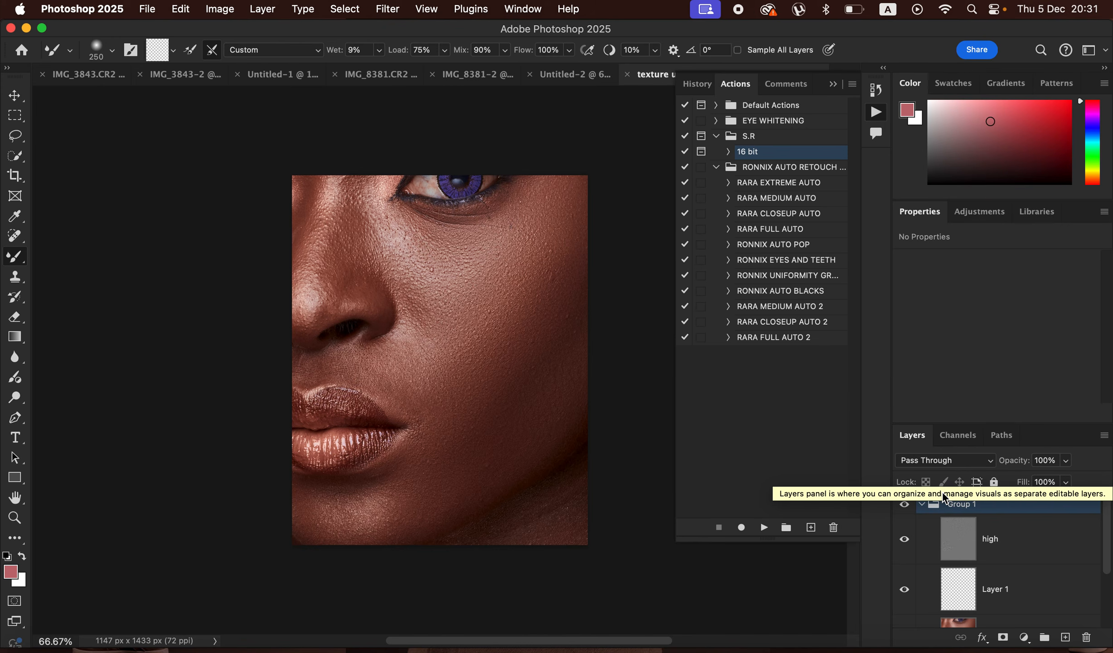
left_click(922, 504)
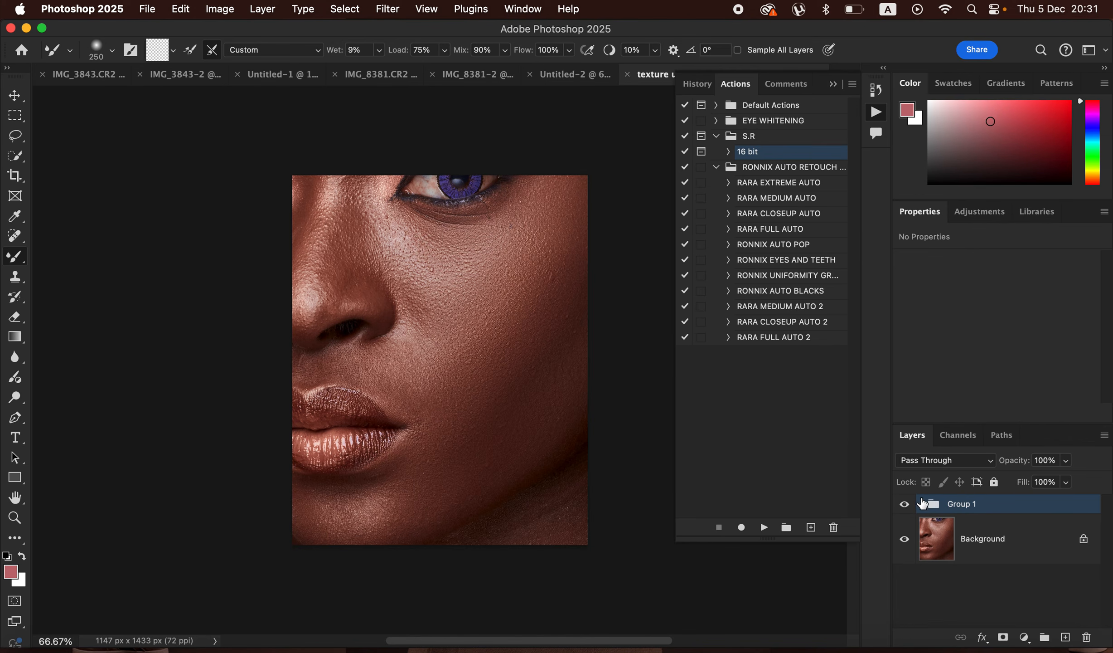
left_click(834, 88)
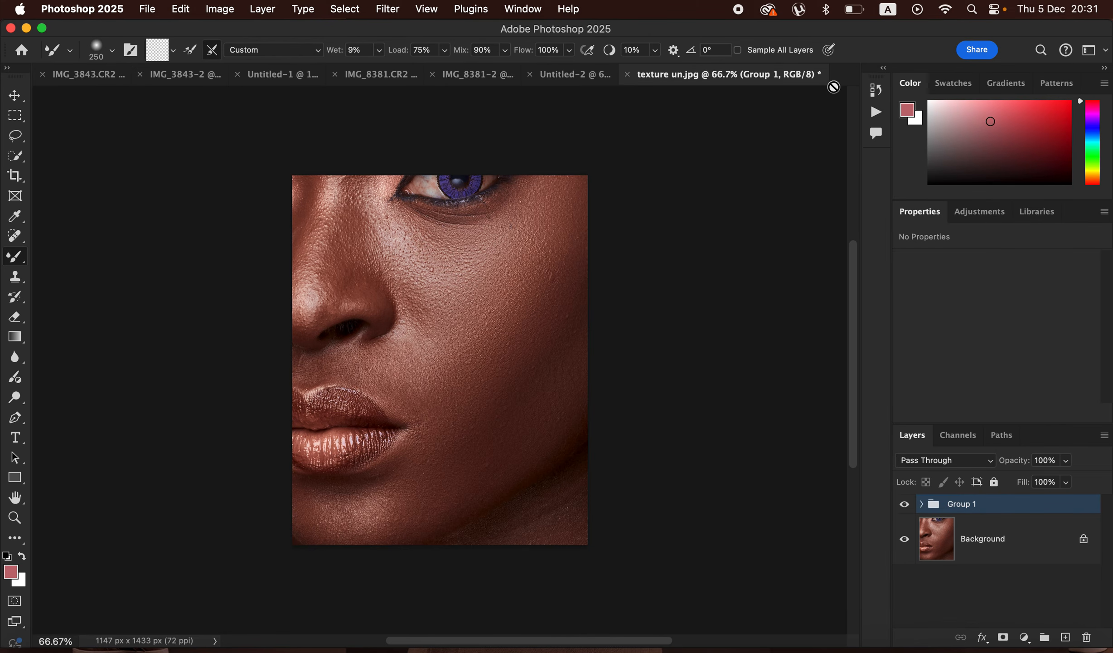